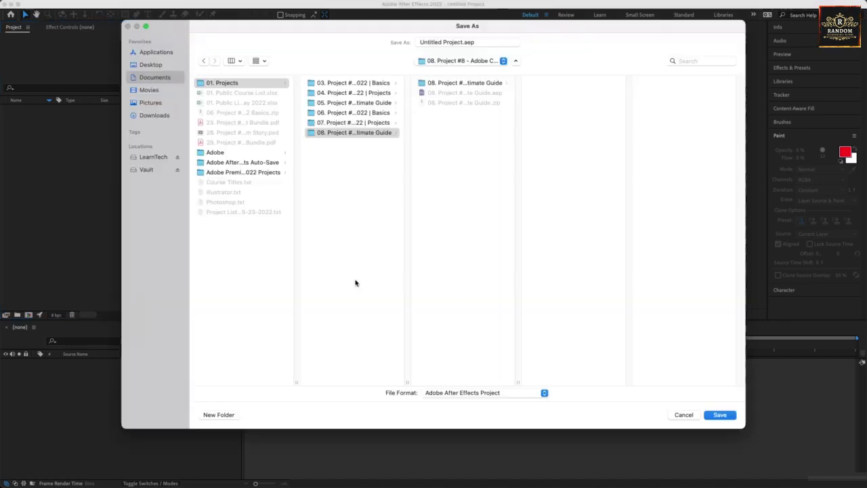
Step: Create a folder named "09. Project #9 - Adobe Photoshop 2022 | Basics" inside 01. Projects
{"action": "key", "text": "Left"}
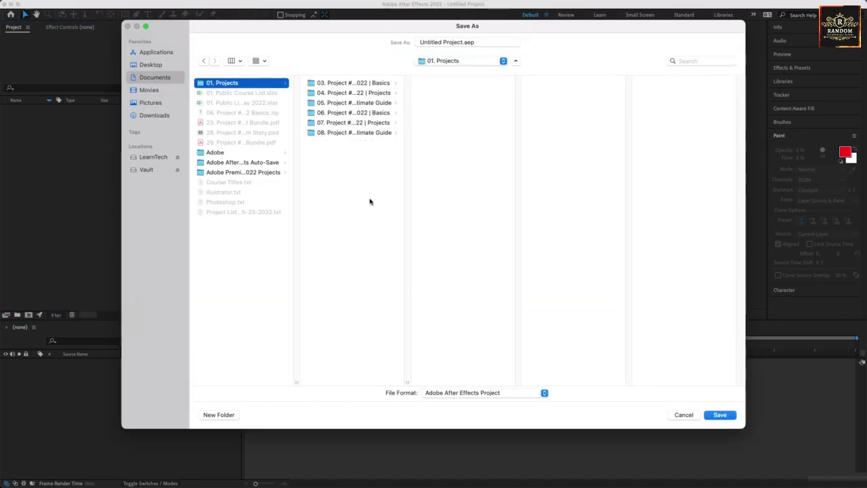
{"action": "double_click", "coordinate": [407, 382]}
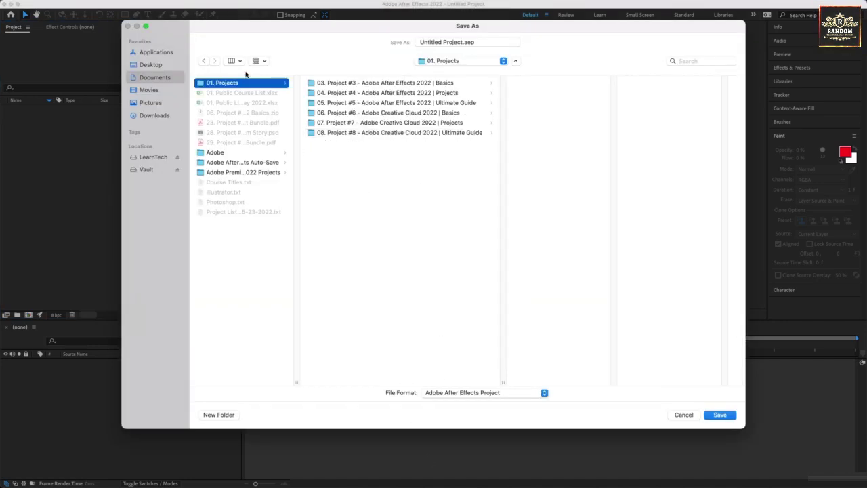
{"action": "left_click", "coordinate": [207, 417]}
{"action": "type", "text": "09. Proj"}
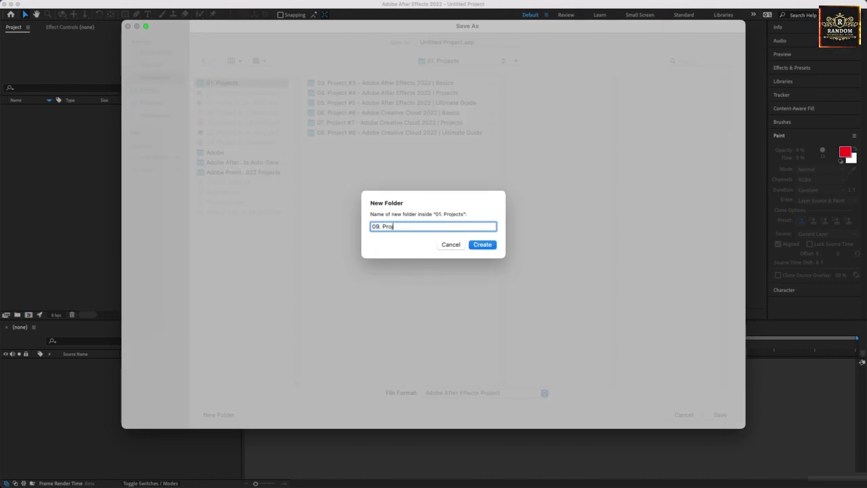
{"action": "type", "text": "ect #9 - "}
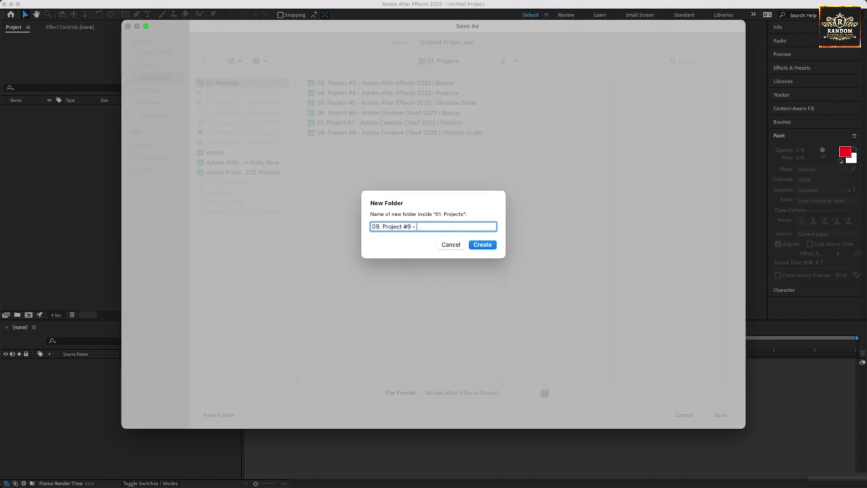
{"action": "type", "text": "Adobe Photosho"}
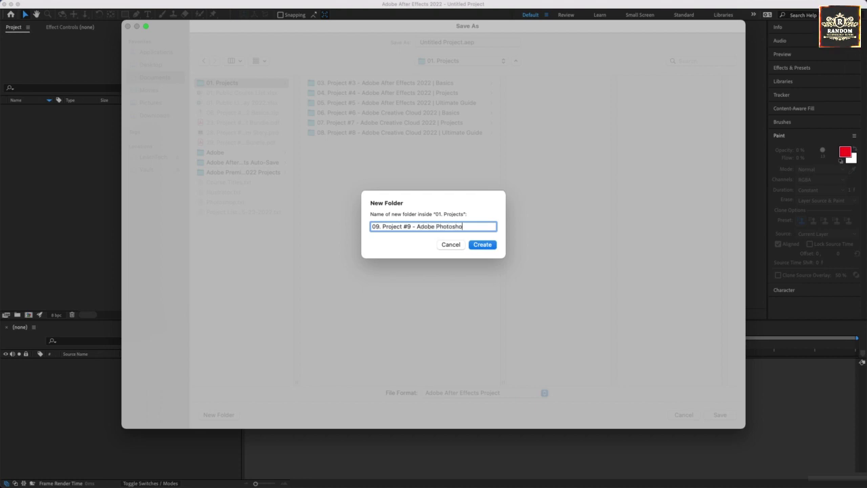
{"action": "type", "text": "p 2022"}
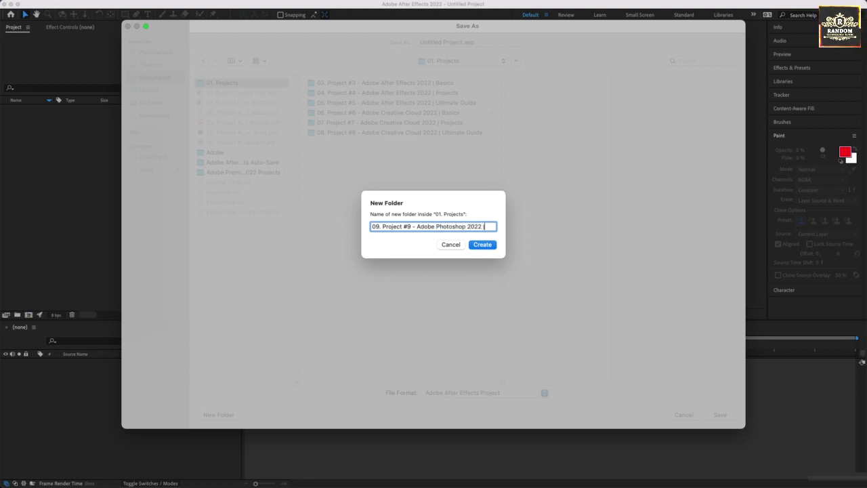
{"action": "type", "text": " | Basics"}
{"action": "key", "text": "Return"}
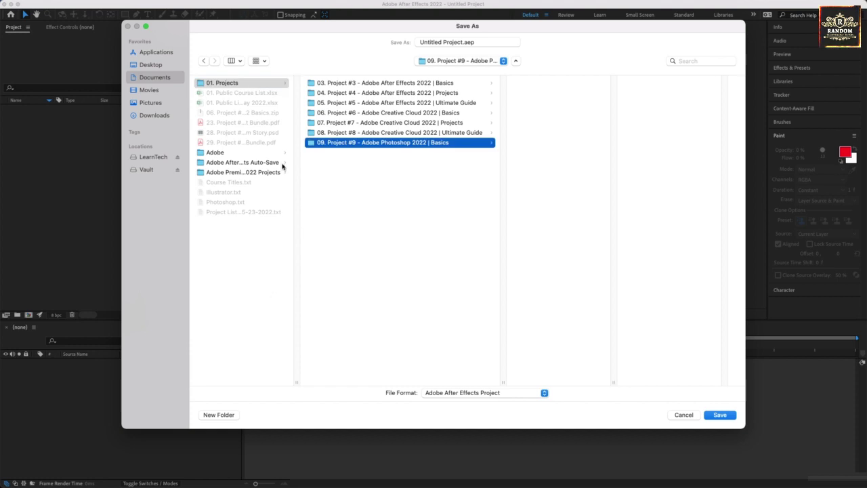
Step: Save the project as "09. Project #9 - Adobe Photoshop 2022 | Basics.aep" in the new 09. Project #9 folder
{"action": "right_click", "coordinate": [384, 146]}
{"action": "left_click", "coordinate": [393, 151]}
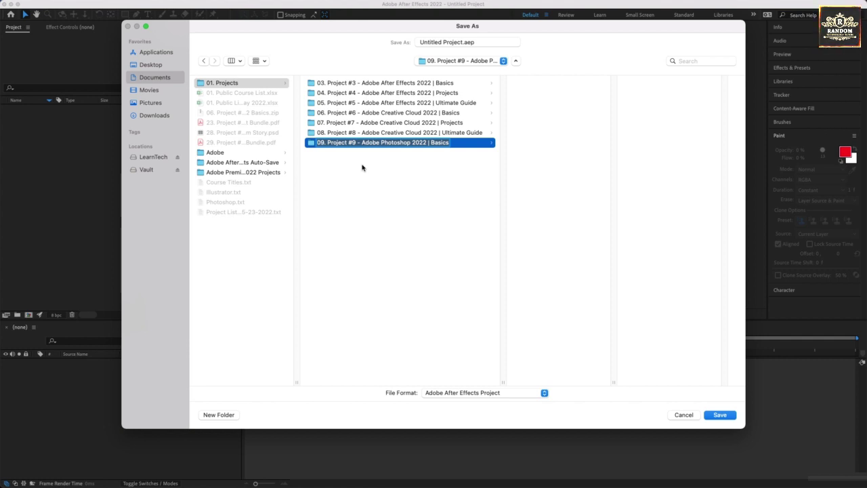
{"action": "left_click", "coordinate": [362, 168]}
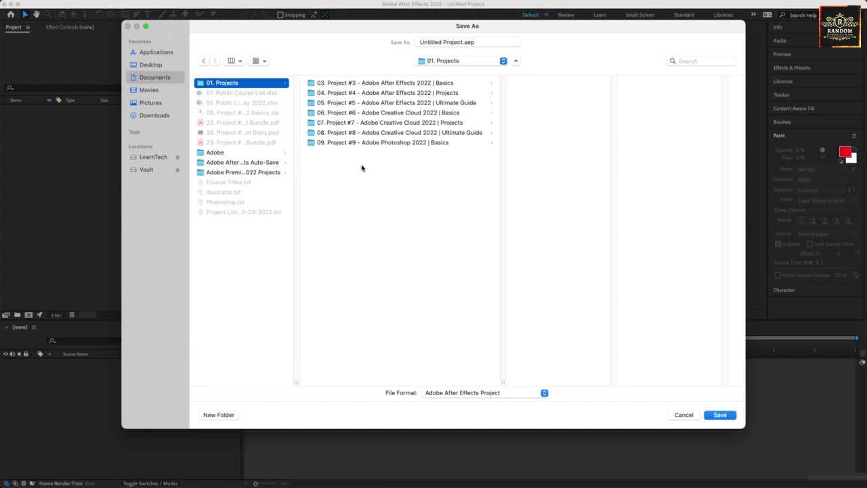
{"action": "left_click", "coordinate": [452, 146]}
{"action": "left_click", "coordinate": [463, 42]}
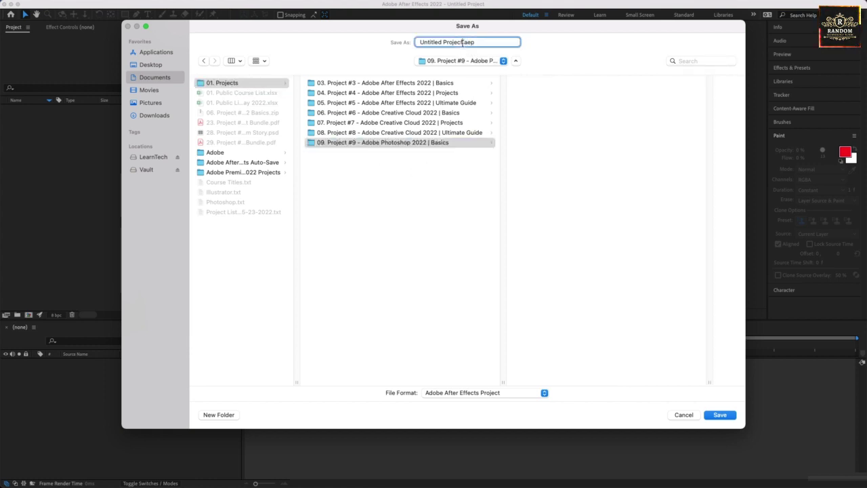
{"action": "left_click_drag", "start_coordinate": [463, 43], "coordinate": [386, 50]}
{"action": "type", "text": "Adobe Photoshop 2022 | Basics"}
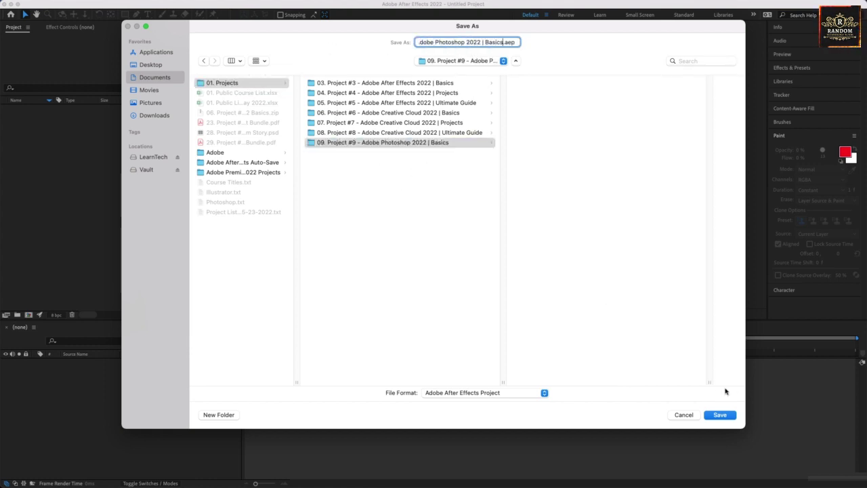
{"action": "left_click", "coordinate": [719, 414]}
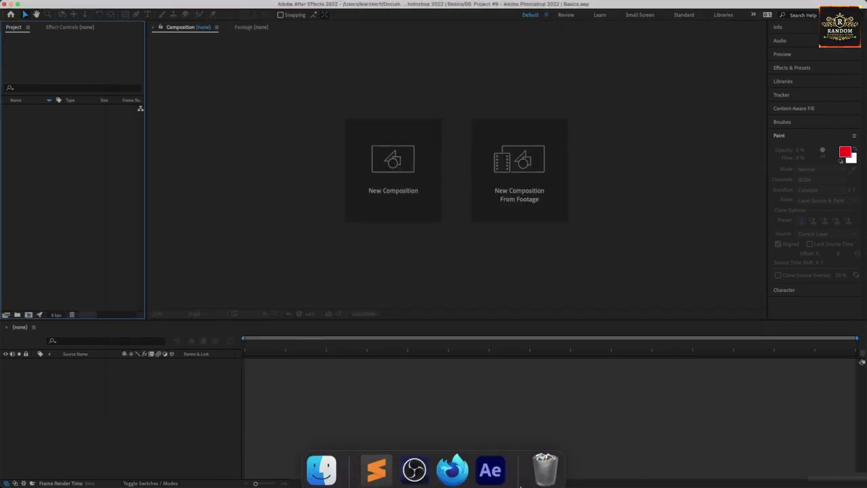
Step: Switch to Firefox, show the downloaded "09. Project #9 -Adobe Photoshop 2022 Basics.zip" in its folder, and move it to Documents
{"action": "left_click", "coordinate": [452, 469]}
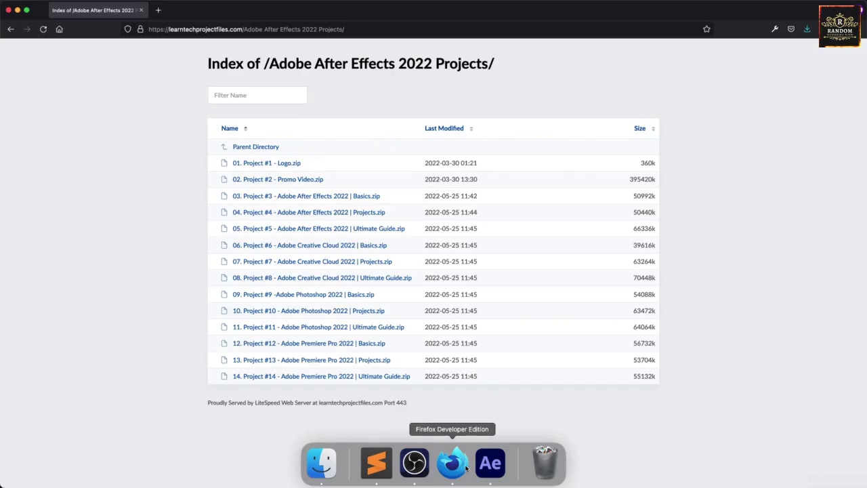
{"action": "left_click", "coordinate": [807, 29]}
{"action": "left_click", "coordinate": [799, 48]}
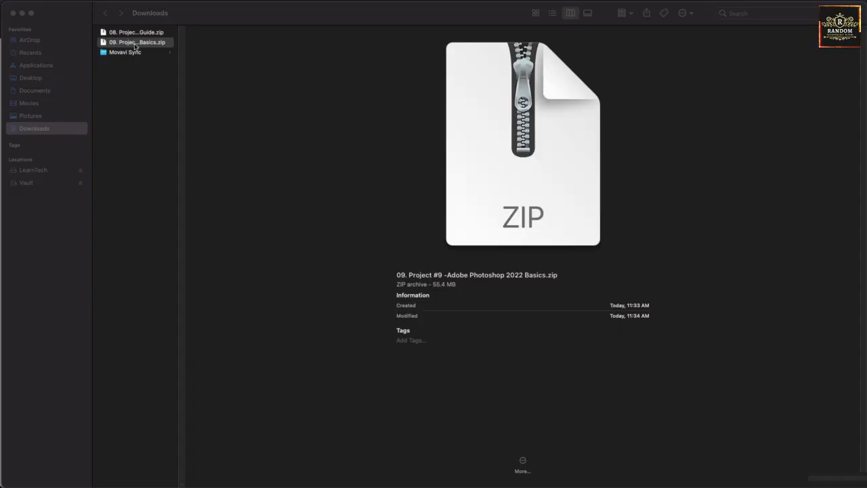
{"action": "left_click_drag", "start_coordinate": [135, 45], "coordinate": [49, 92]}
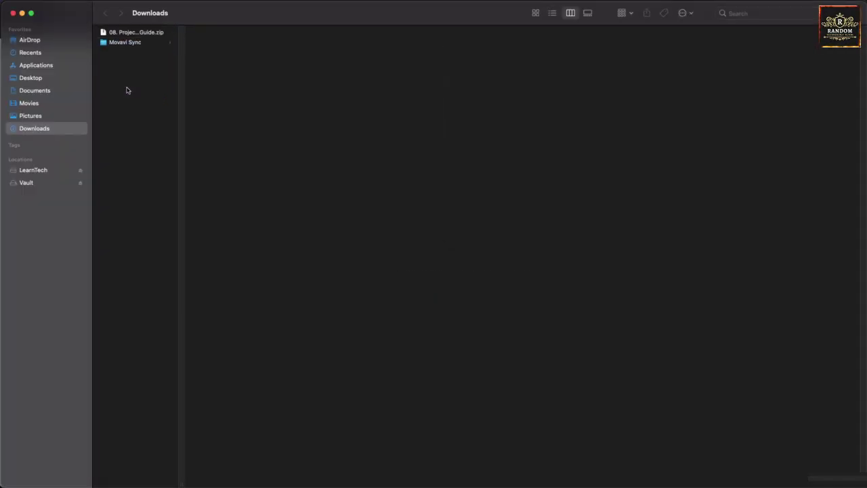
Step: Move the Project #9 zip from Documents into the 09. Project #9 folder within 01. Projects and extract it there
{"action": "left_click", "coordinate": [63, 90]}
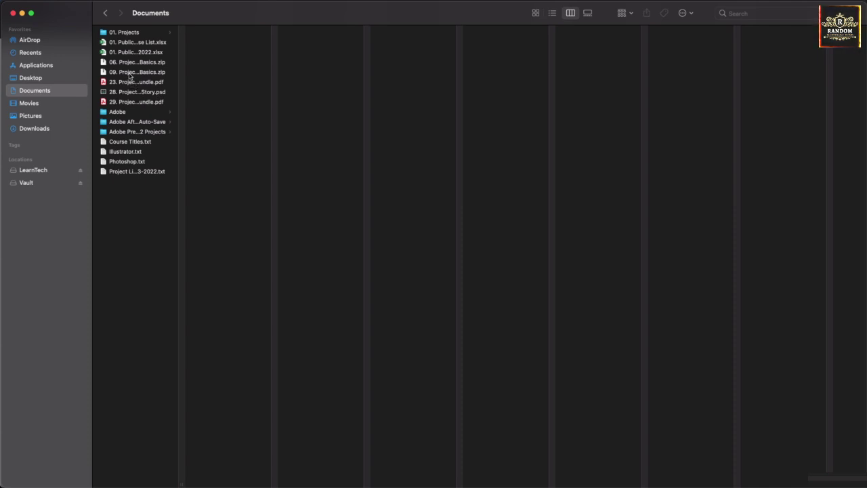
{"action": "left_click_drag", "start_coordinate": [130, 76], "coordinate": [228, 91]}
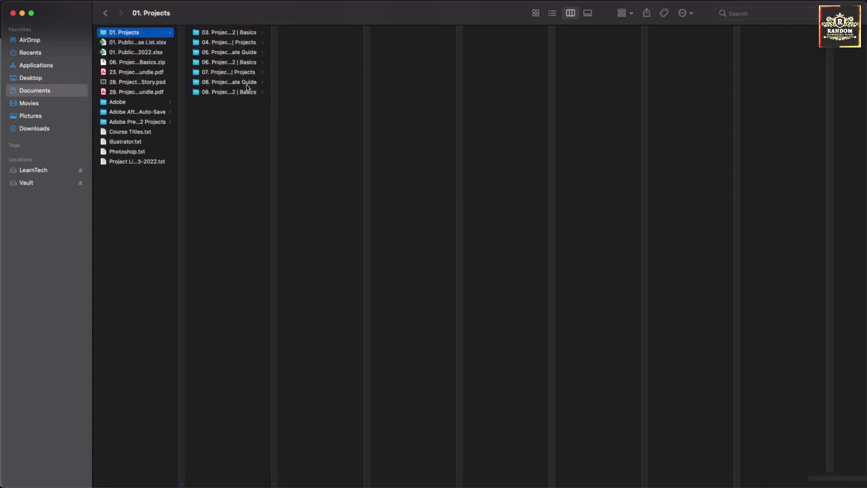
{"action": "left_click", "coordinate": [247, 90]}
{"action": "double_click", "coordinate": [306, 42]}
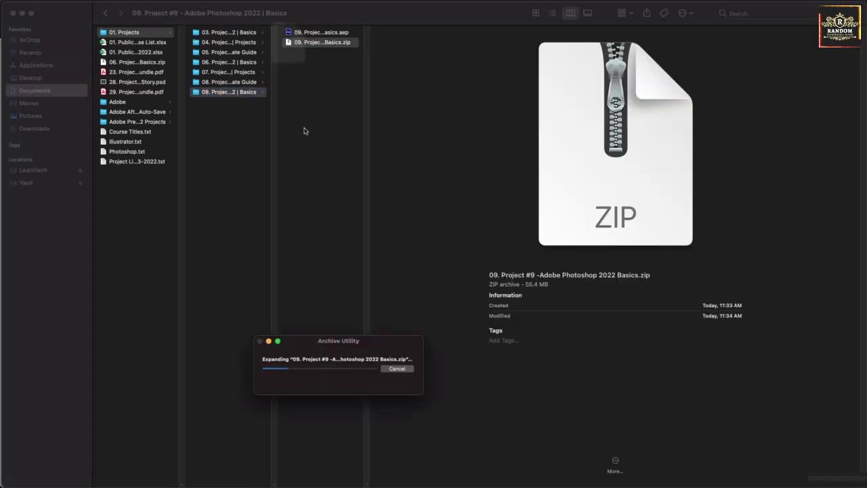
Step: Preview each extracted PSD title file from 01. Introduction to 06. Thank You, plus the Adobe Photoshop 2022 Basics.mov video
{"action": "left_click", "coordinate": [419, 34]}
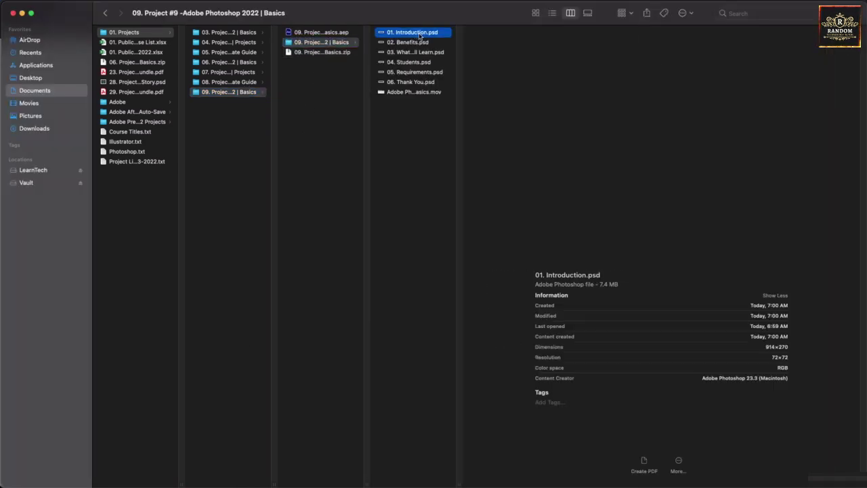
{"action": "key", "text": "Down"}
{"action": "key", "text": "Down"}
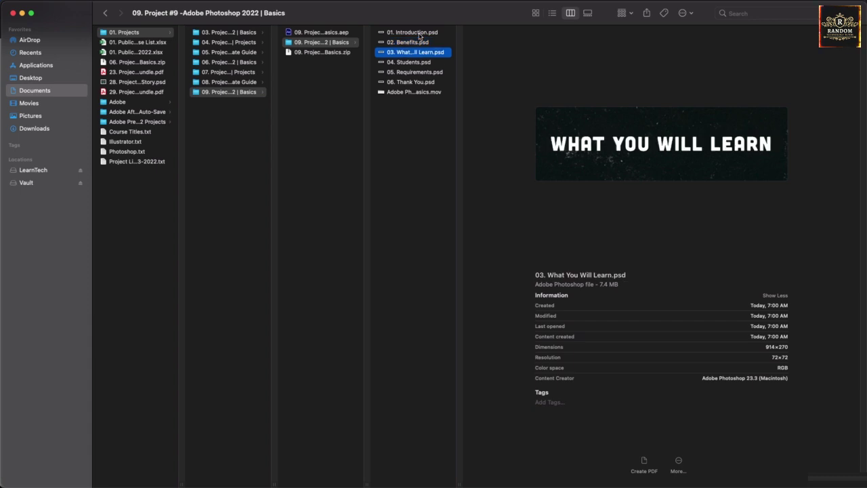
{"action": "key", "text": "Down"}
{"action": "key", "text": "Down"}
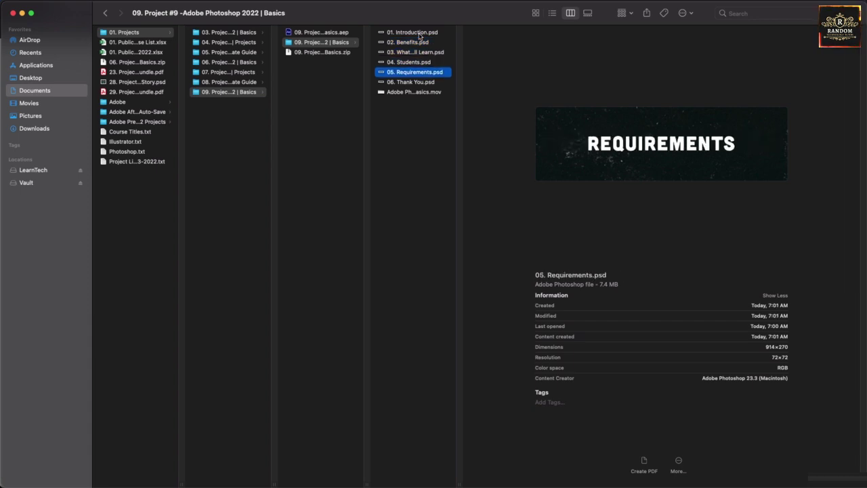
{"action": "key", "text": "Down"}
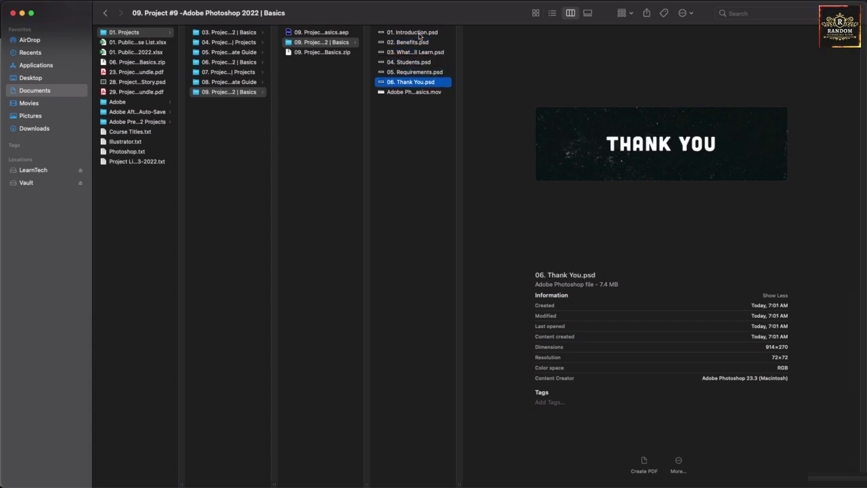
{"action": "key", "text": "Down"}
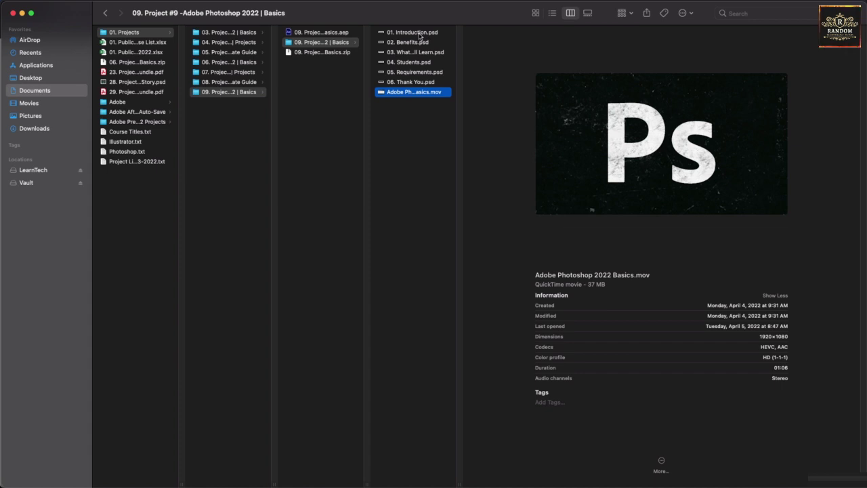
{"action": "left_click", "coordinate": [419, 213]}
Step: Switch to After Effects and import the six PSD title files and Adobe Photoshop 2022 Basics.mov from the extracted folder as footage
{"action": "mouse_move", "coordinate": [464, 481]}
{"action": "left_click", "coordinate": [489, 464]}
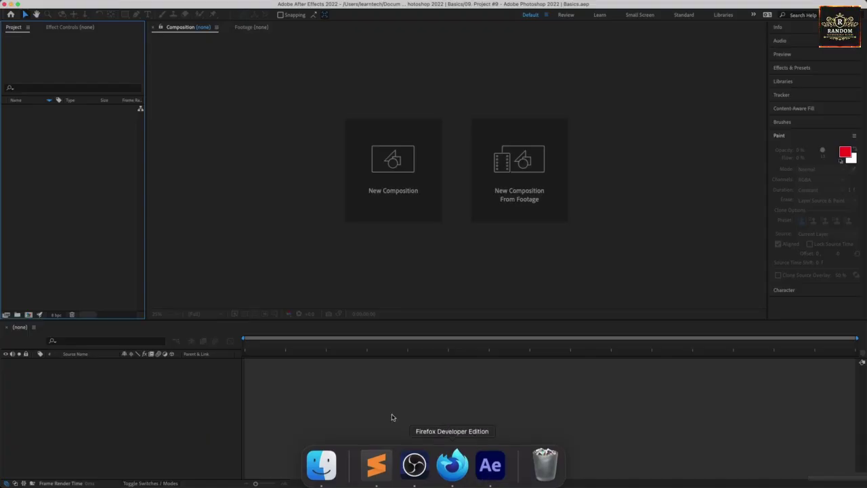
{"action": "right_click", "coordinate": [61, 169]}
{"action": "mouse_move", "coordinate": [102, 217]}
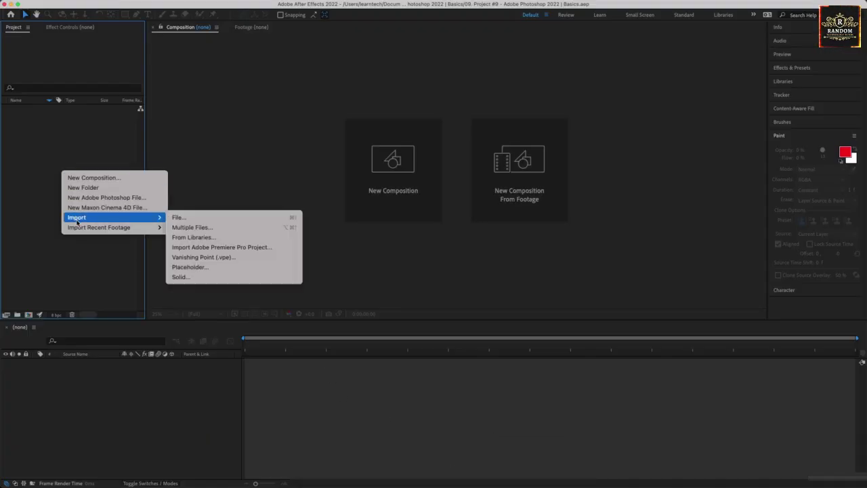
{"action": "left_click", "coordinate": [203, 219]}
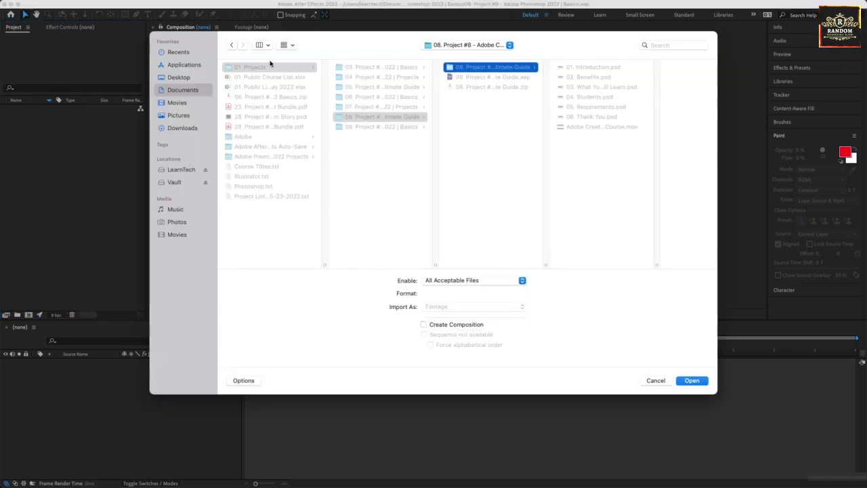
{"action": "left_click", "coordinate": [364, 128]}
{"action": "left_click", "coordinate": [489, 75]}
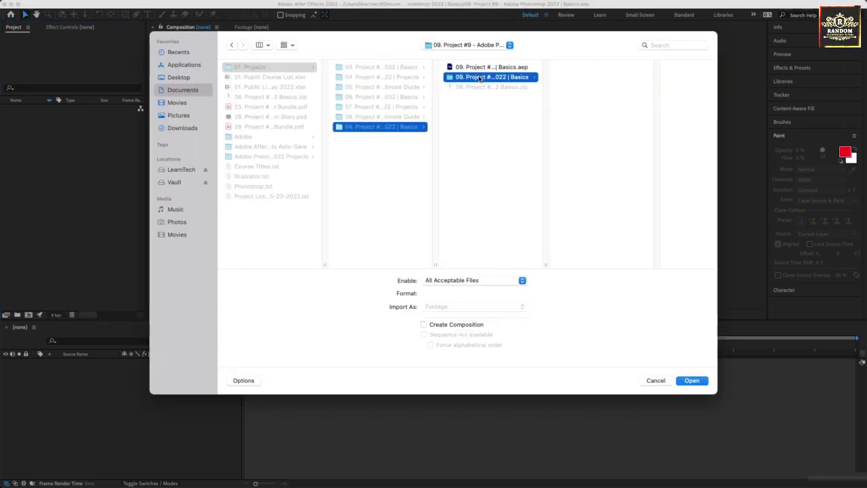
{"action": "left_click_drag", "start_coordinate": [598, 170], "coordinate": [596, 65]}
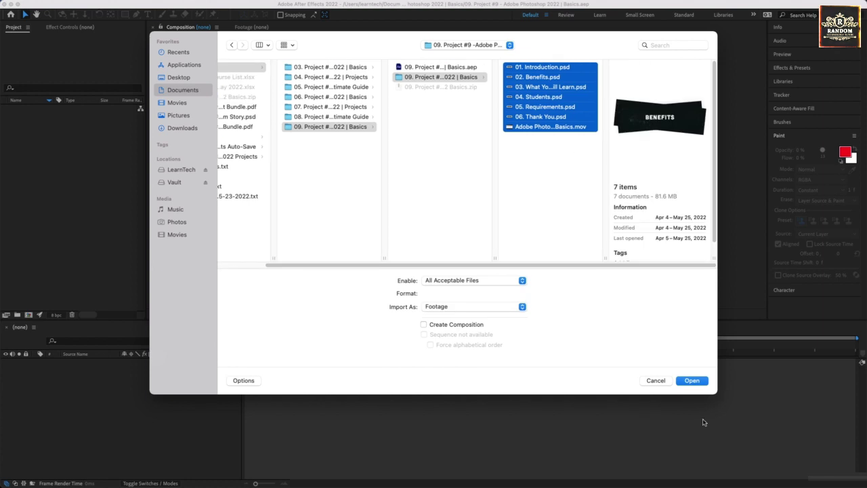
{"action": "left_click", "coordinate": [694, 381]}
Step: Create a composition from Adobe Photoshop 2022 Basics.mov and save the project
{"action": "left_click", "coordinate": [78, 179]}
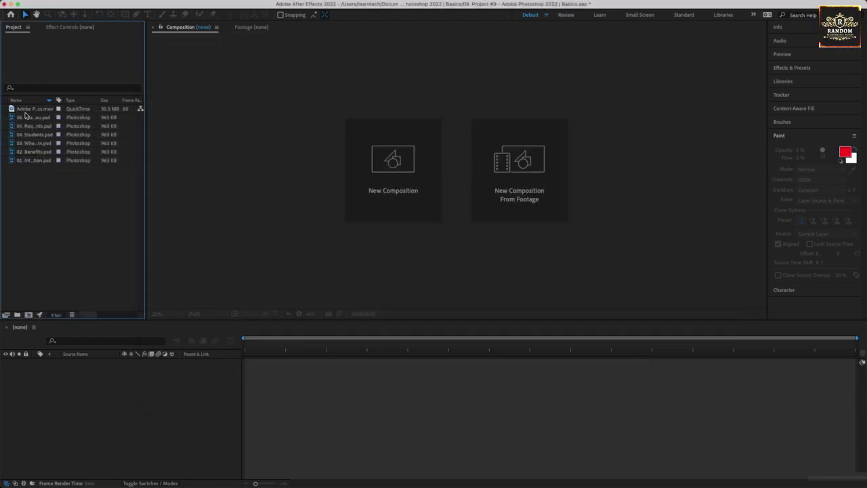
{"action": "left_click_drag", "start_coordinate": [31, 109], "coordinate": [100, 408]}
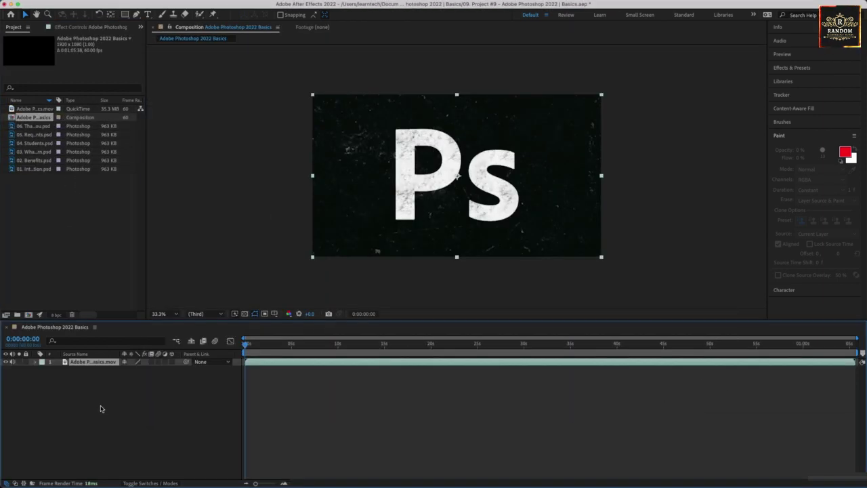
{"action": "key", "text": "super+s"}
Step: Lower the system volume by three levels
{"action": "key", "text": "XF86AudioLowerVolume"}
{"action": "key", "text": "XF86AudioLowerVolume"}
{"action": "key", "text": "XF86AudioLowerVolume"}
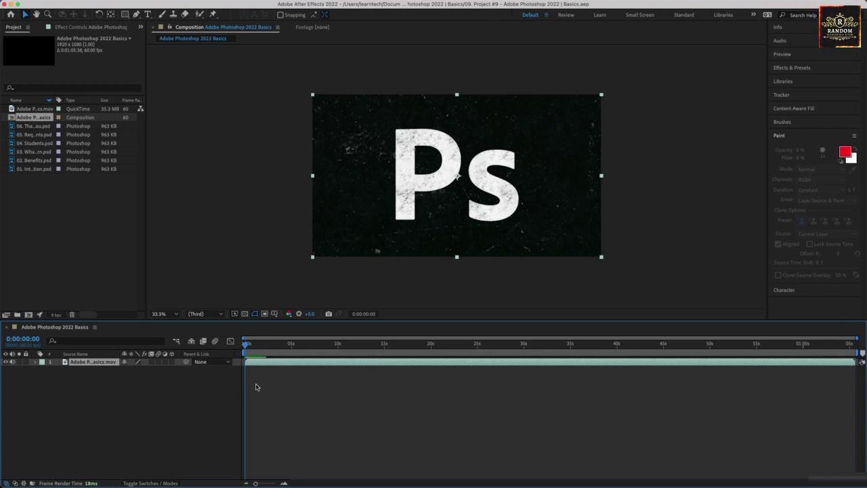
Step: Set the current time to 0:00:10:03 and add 01. Introduction.psd as a layer above the video
{"action": "left_click", "coordinate": [338, 345]}
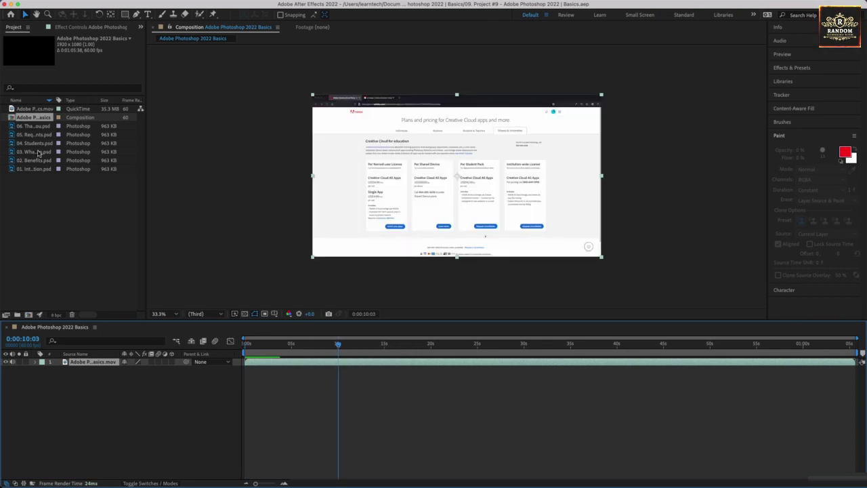
{"action": "left_click", "coordinate": [22, 170]}
{"action": "left_click_drag", "start_coordinate": [90, 355], "coordinate": [94, 366]}
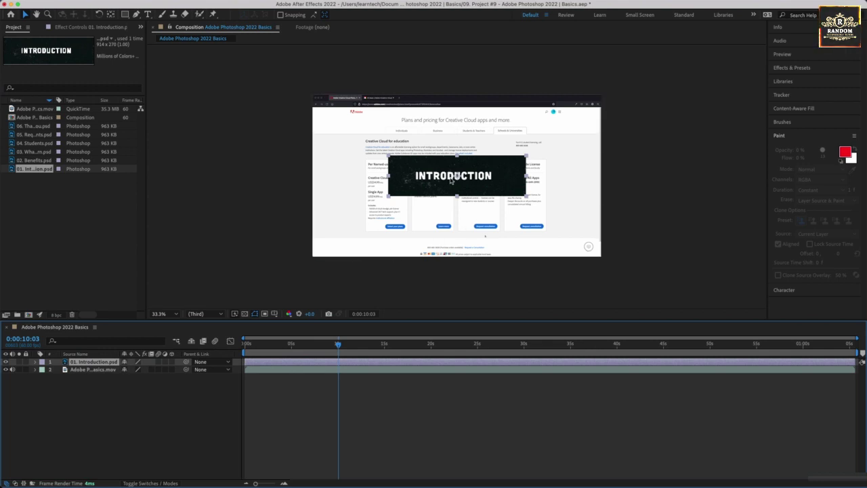
Step: Nudge the Introduction layer within the frame and scale it up proportionally until it is wider than the composition
{"action": "mouse_move", "coordinate": [452, 180]}
{"action": "left_mouse_down"}
{"action": "mouse_move", "coordinate": [529, 225]}
{"action": "mouse_move", "coordinate": [529, 239]}
{"action": "mouse_move", "coordinate": [435, 234]}
{"action": "mouse_move", "coordinate": [376, 246]}
{"action": "mouse_move", "coordinate": [466, 236]}
{"action": "mouse_move", "coordinate": [458, 110]}
{"action": "mouse_move", "coordinate": [620, 121]}
{"action": "mouse_move", "coordinate": [340, 120]}
{"action": "mouse_move", "coordinate": [366, 125]}
{"action": "mouse_move", "coordinate": [423, 171]}
{"action": "mouse_move", "coordinate": [477, 190]}
{"action": "mouse_move", "coordinate": [467, 183]}
{"action": "left_mouse_up"}
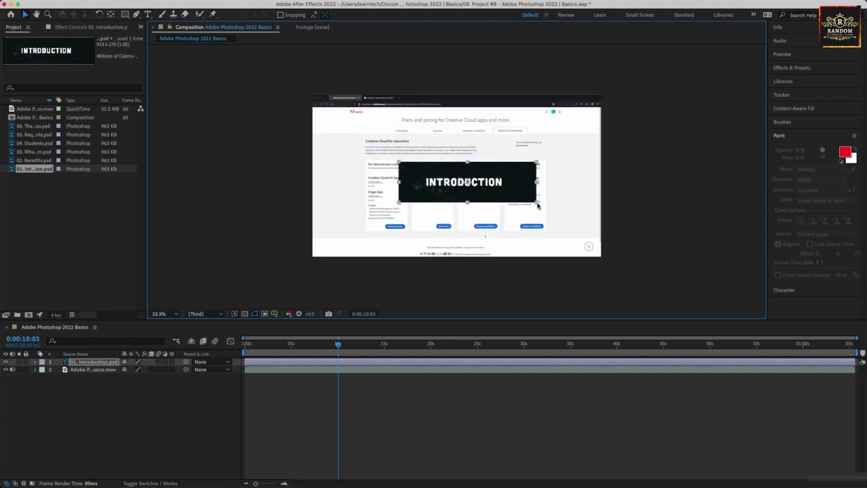
{"action": "left_click_drag", "start_coordinate": [537, 205], "coordinate": [474, 252]}
{"action": "key", "text": "shift"}
{"action": "left_click", "coordinate": [493, 281]}
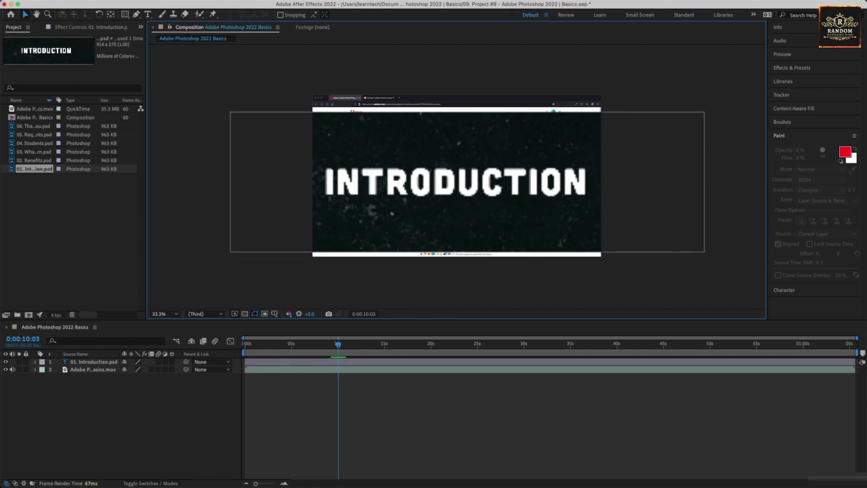
Step: Create a 1920 by 1080 px black solid and place it between the Introduction layer and the video
{"action": "key", "text": "super+Tab"}
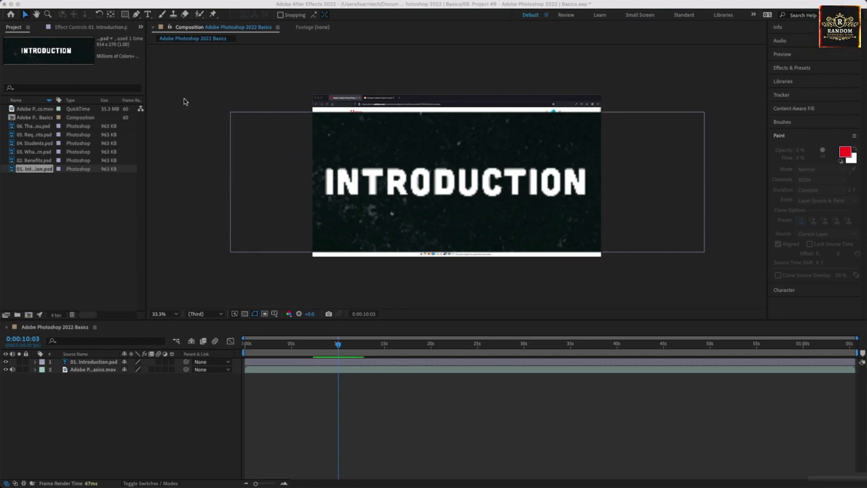
{"action": "right_click", "coordinate": [81, 412]}
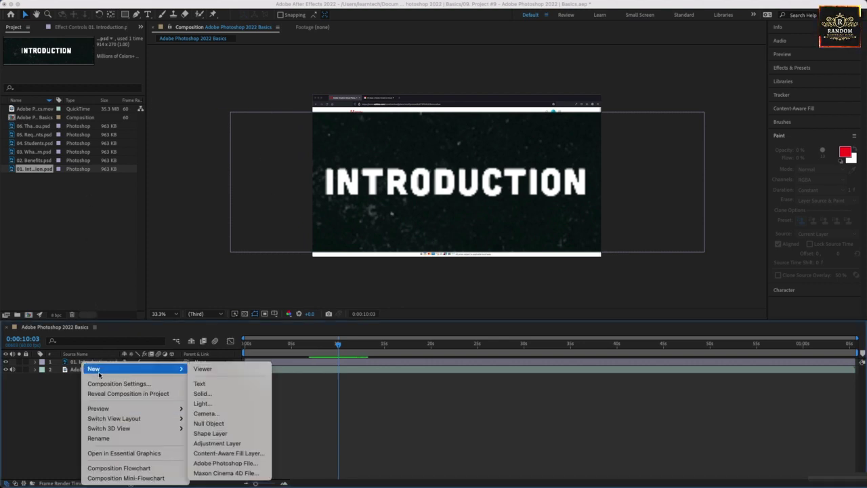
{"action": "left_click", "coordinate": [41, 410]}
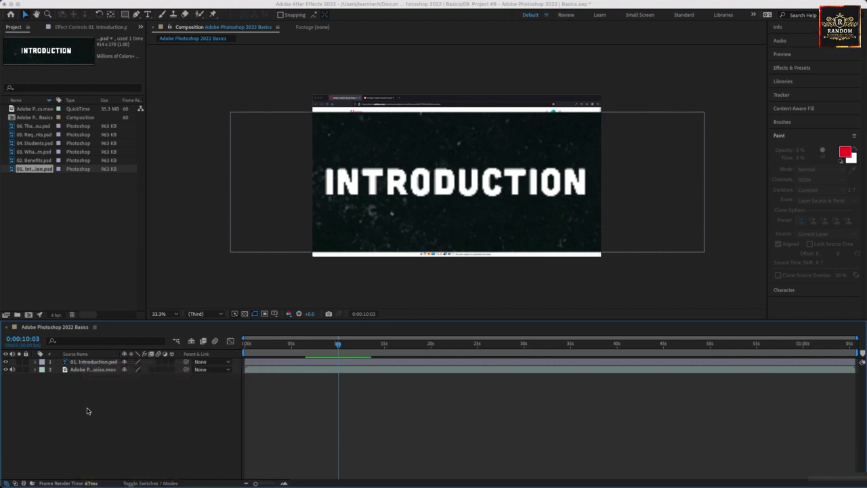
{"action": "right_click", "coordinate": [56, 394]}
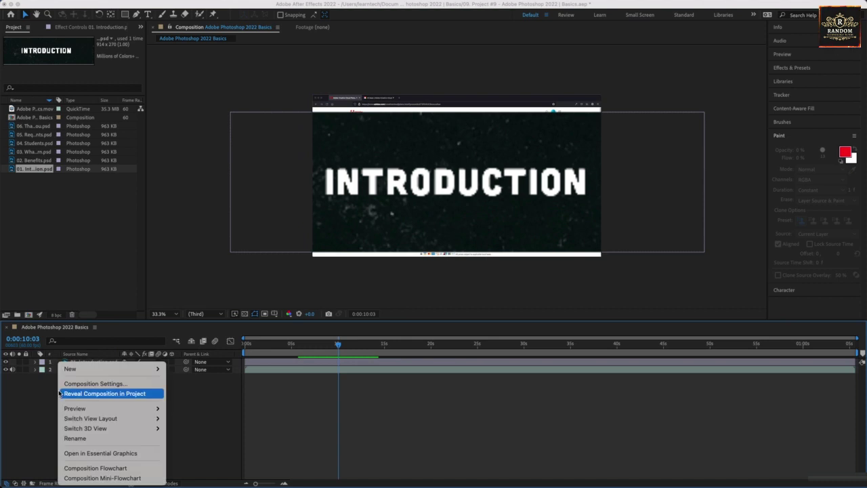
{"action": "mouse_move", "coordinate": [81, 370]}
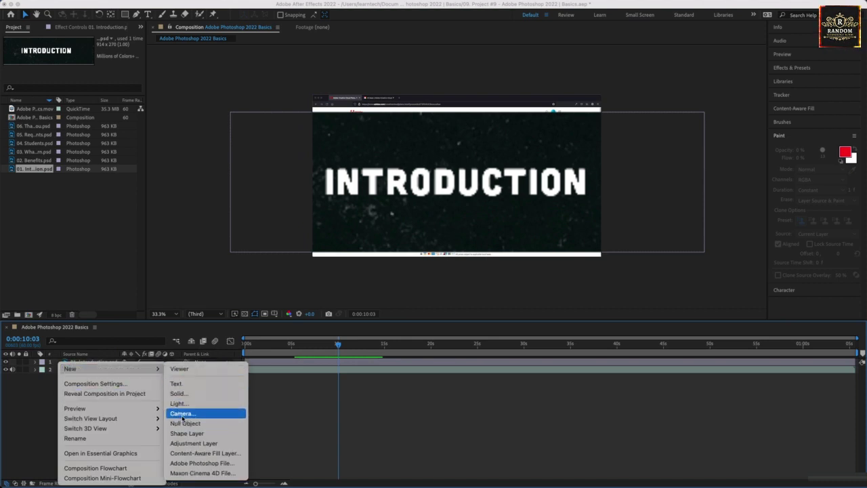
{"action": "left_click", "coordinate": [180, 394]}
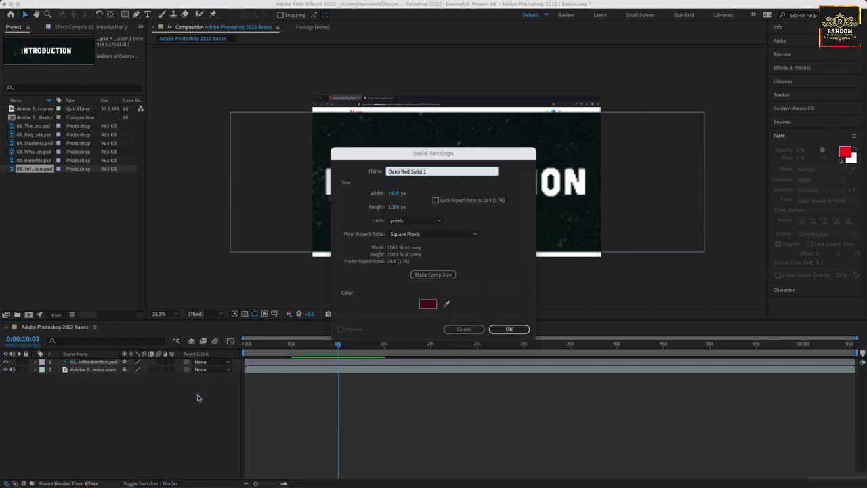
{"action": "left_click", "coordinate": [427, 306]}
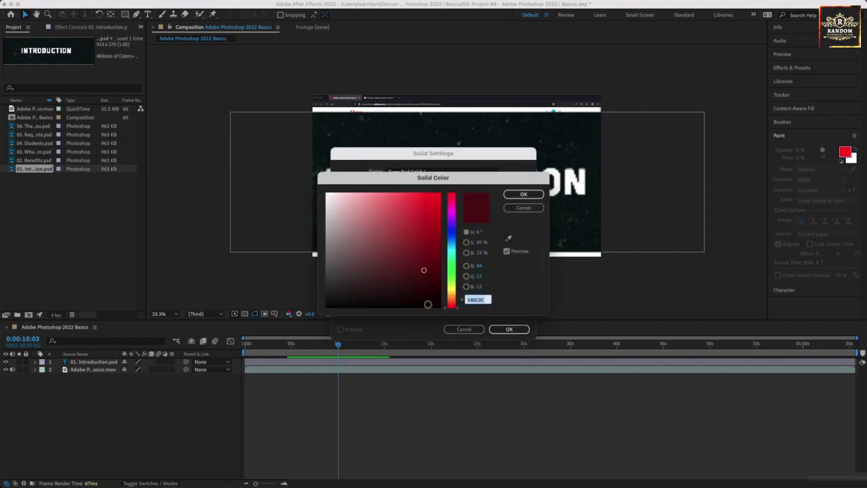
{"action": "left_click_drag", "start_coordinate": [426, 273], "coordinate": [442, 325]}
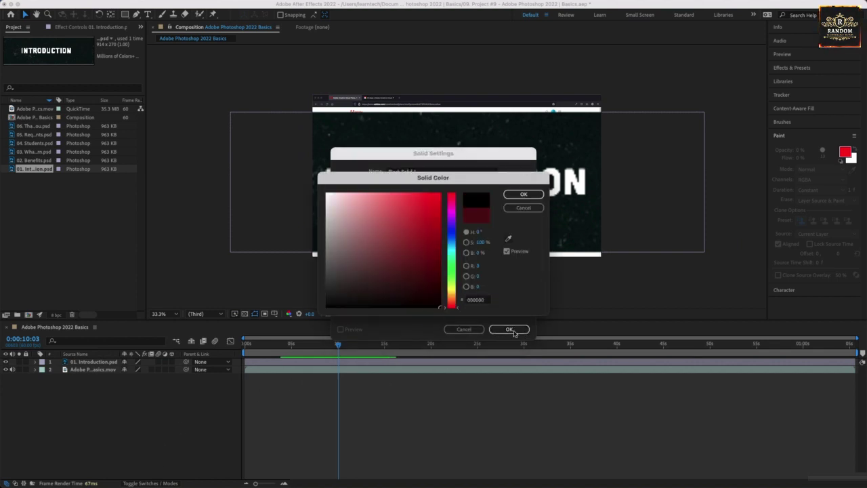
{"action": "left_click", "coordinate": [523, 194]}
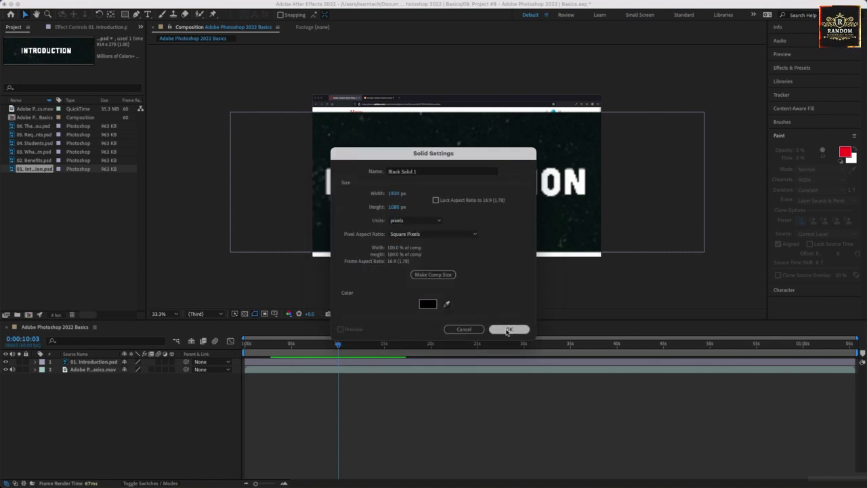
{"action": "left_click", "coordinate": [508, 329]}
{"action": "left_click_drag", "start_coordinate": [92, 361], "coordinate": [93, 375]}
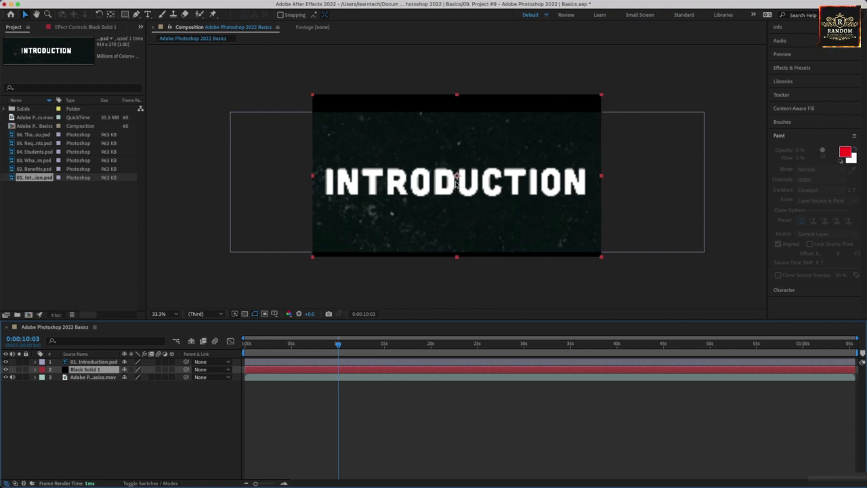
Step: Scale the Introduction layer down proportionally until it is about as wide as the composition
{"action": "left_click", "coordinate": [89, 362]}
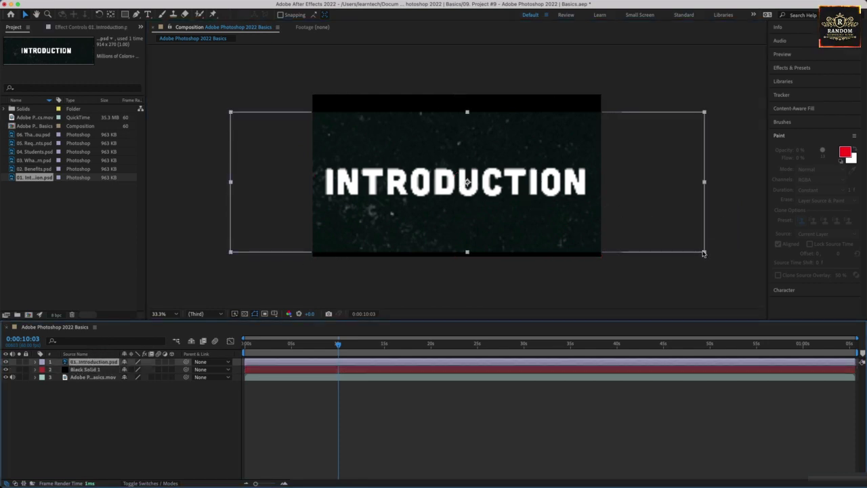
{"action": "left_click_drag", "start_coordinate": [704, 253], "coordinate": [591, 210]}
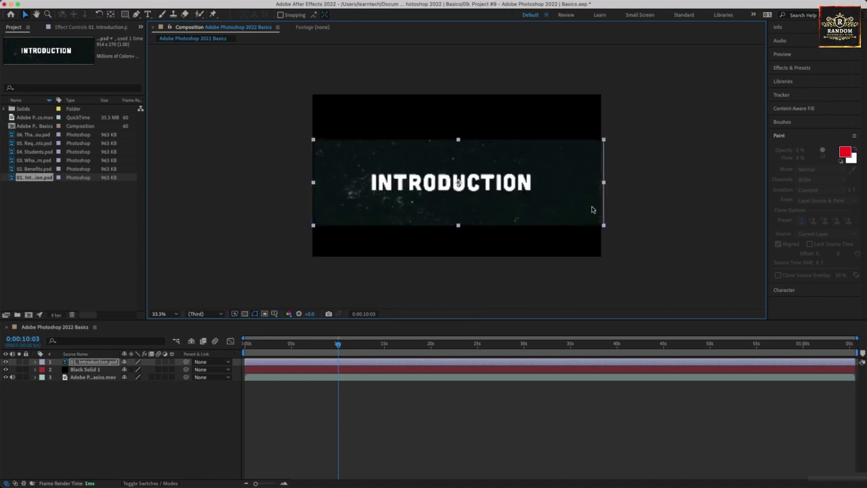
{"action": "left_click", "coordinate": [636, 205]}
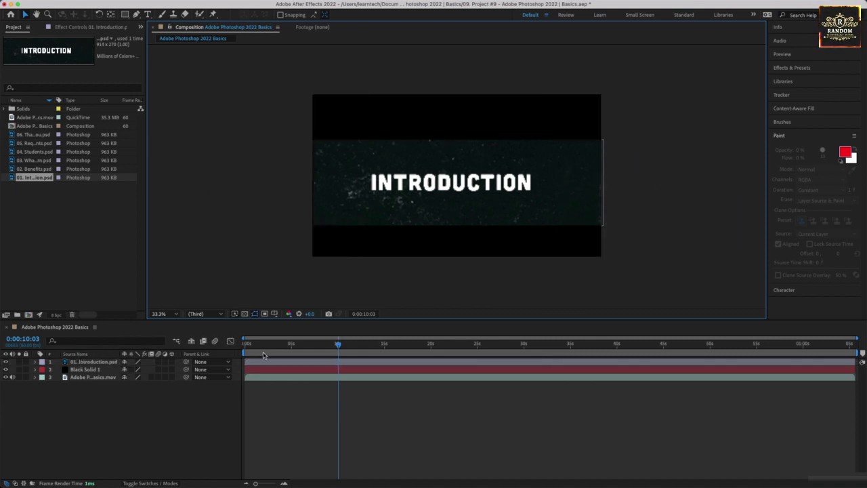
Step: Trim the starts of the Introduction layer and the black solid to 0:00:10:03
{"action": "left_click", "coordinate": [293, 344]}
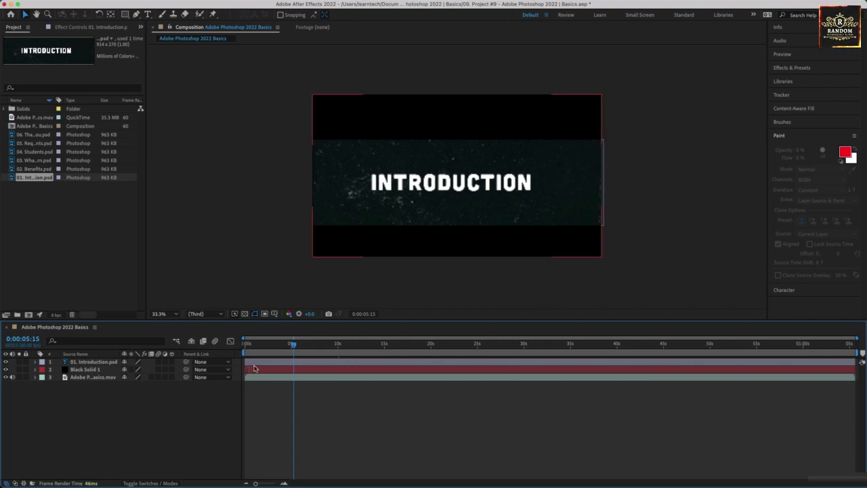
{"action": "left_click", "coordinate": [253, 363]}
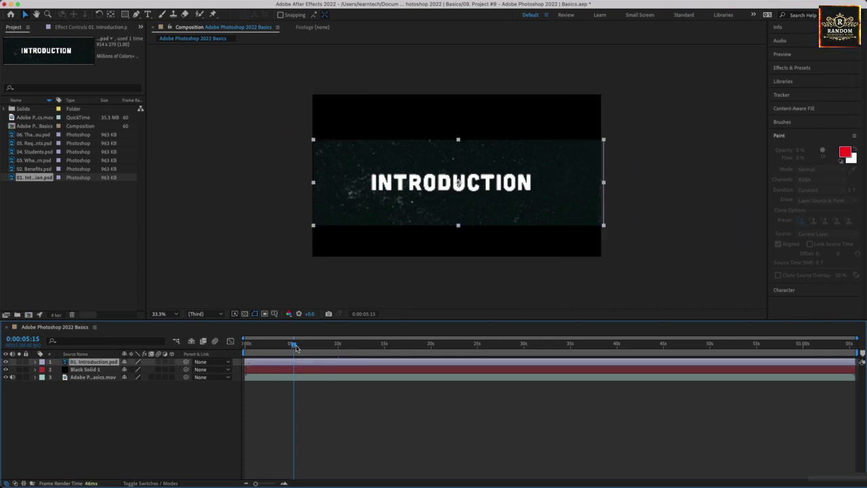
{"action": "left_click_drag", "start_coordinate": [295, 347], "coordinate": [339, 347]}
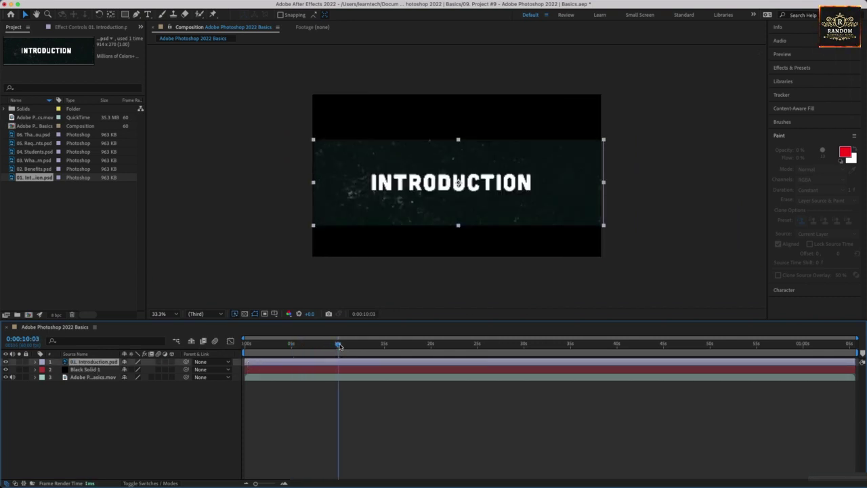
{"action": "left_click_drag", "start_coordinate": [246, 362], "coordinate": [338, 362]}
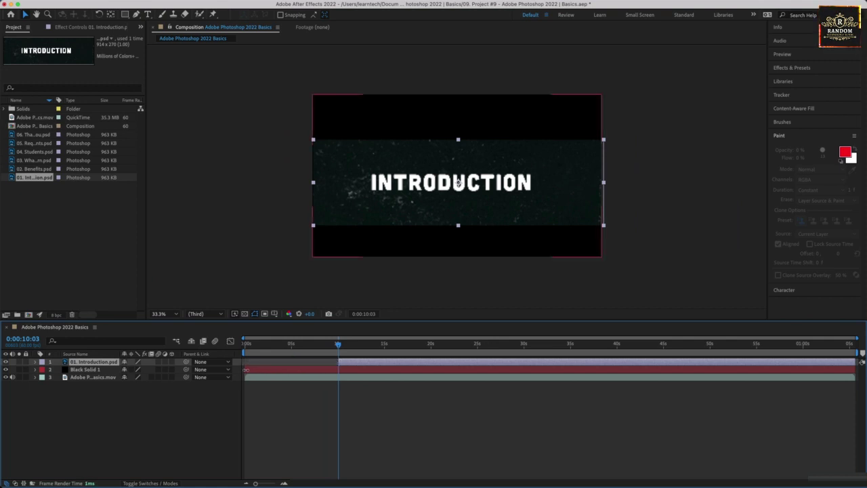
{"action": "left_click_drag", "start_coordinate": [244, 369], "coordinate": [338, 369]}
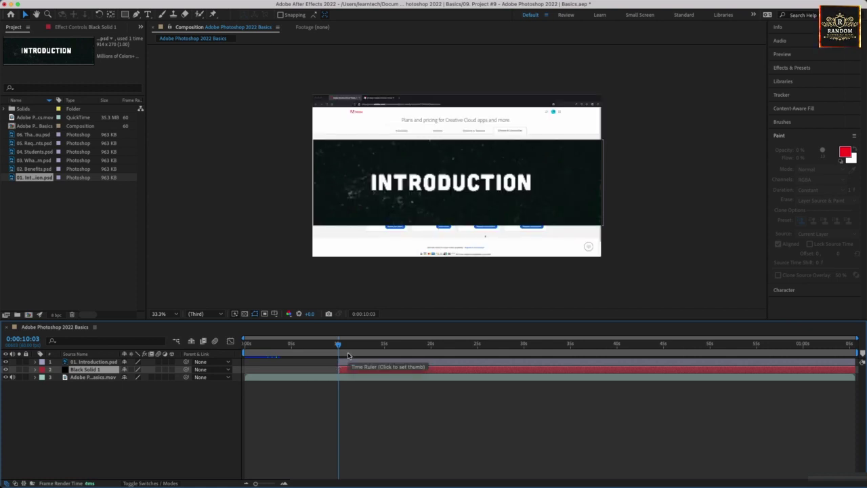
Step: Trim the ends of the Introduction layer and the black solid together to about 15 seconds
{"action": "left_click", "coordinate": [339, 344]}
{"action": "left_click_drag", "start_coordinate": [340, 345], "coordinate": [353, 363]}
{"action": "left_click", "coordinate": [350, 363]}
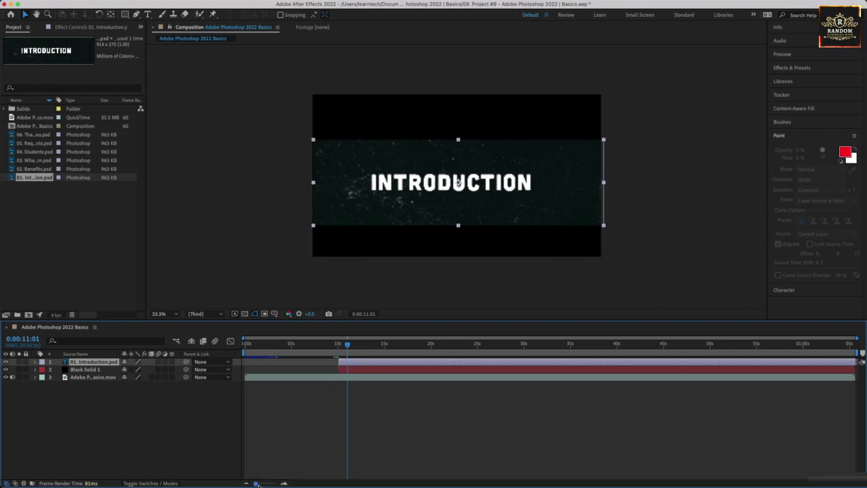
{"action": "left_click_drag", "start_coordinate": [256, 484], "coordinate": [266, 483]}
{"action": "left_click_drag", "start_coordinate": [476, 346], "coordinate": [457, 349]}
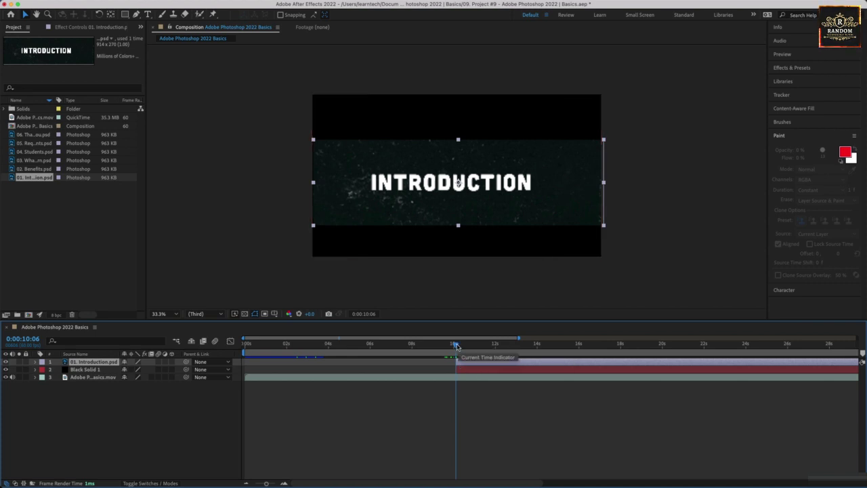
{"action": "left_click_drag", "start_coordinate": [457, 346], "coordinate": [497, 348]}
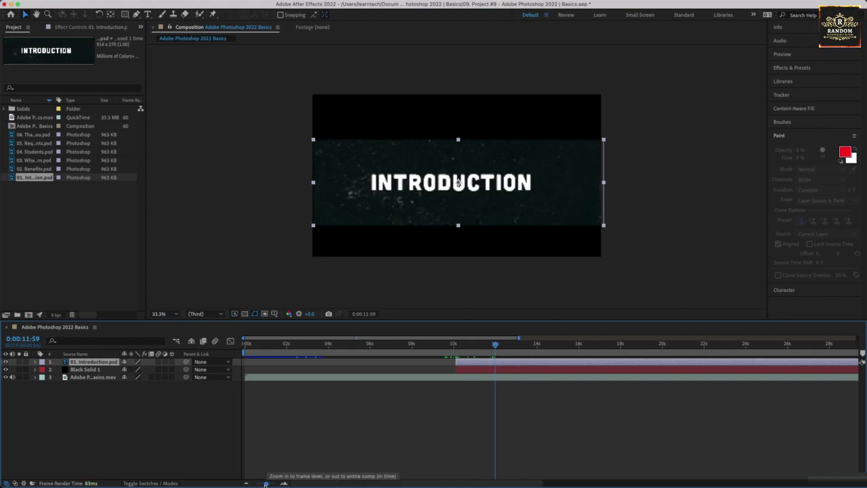
{"action": "left_click_drag", "start_coordinate": [265, 483], "coordinate": [256, 483]}
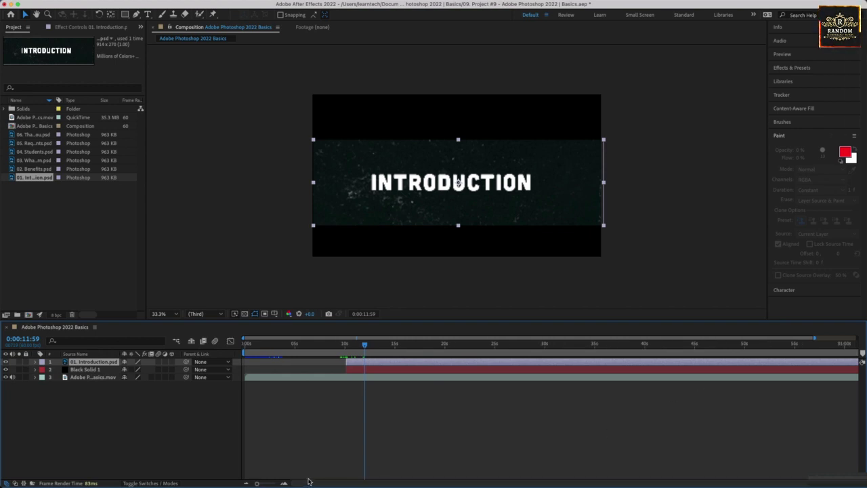
{"action": "scroll", "coordinate": [765, 474], "scroll_direction": "right", "scroll_amount": 3}
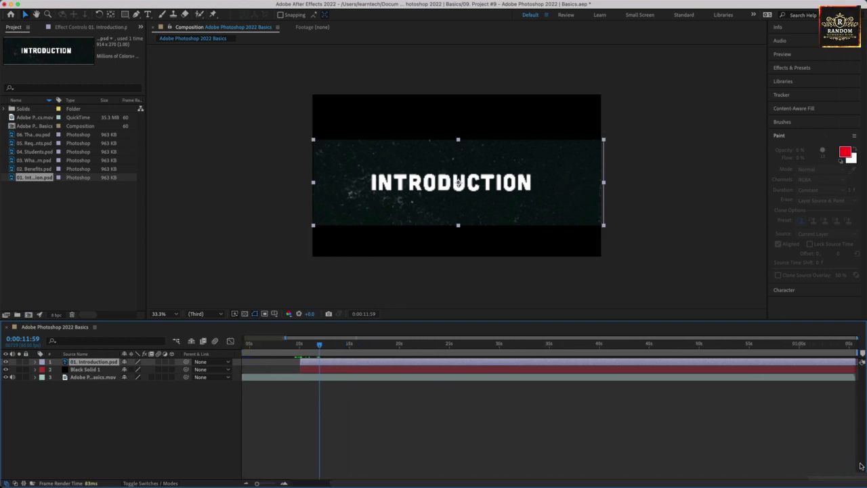
{"action": "left_click", "coordinate": [850, 369], "text": "shift"}
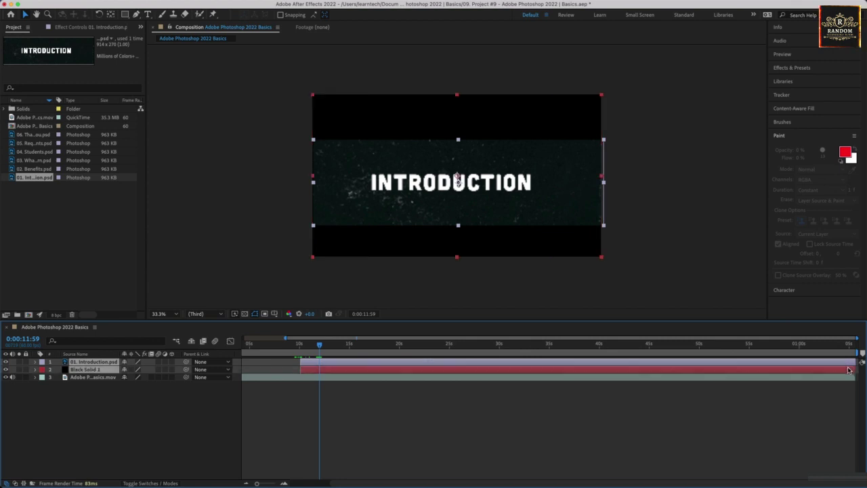
{"action": "left_click_drag", "start_coordinate": [853, 369], "coordinate": [353, 370]}
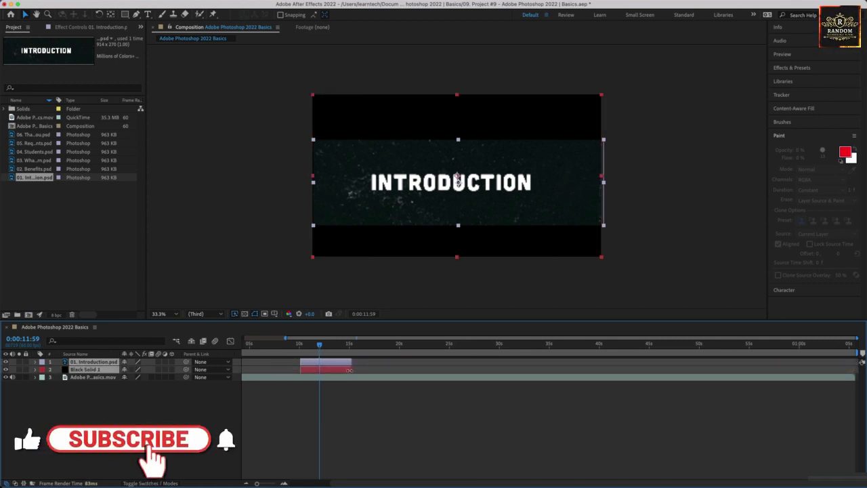
{"action": "left_click", "coordinate": [359, 369]}
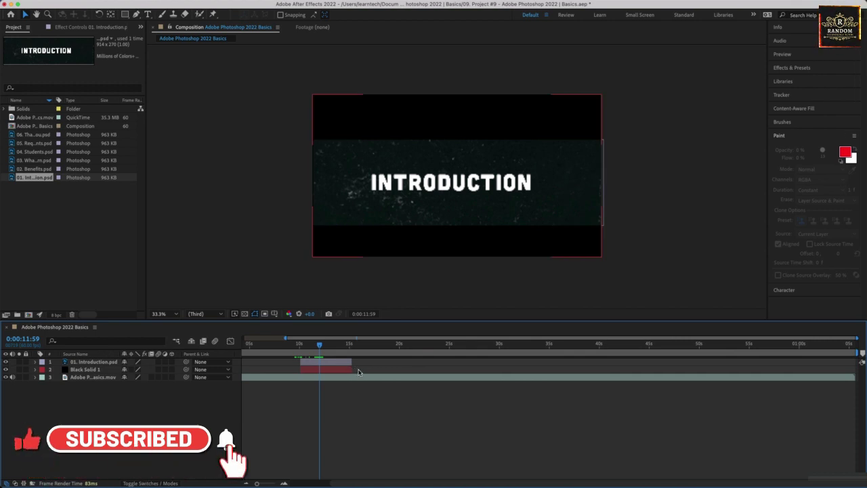
Step: Duplicate the black solid, bring the copy to the top of the layer stack and start it at 0:00:19:57
{"action": "left_click_drag", "start_coordinate": [322, 348], "coordinate": [351, 346]}
{"action": "left_click", "coordinate": [458, 183]}
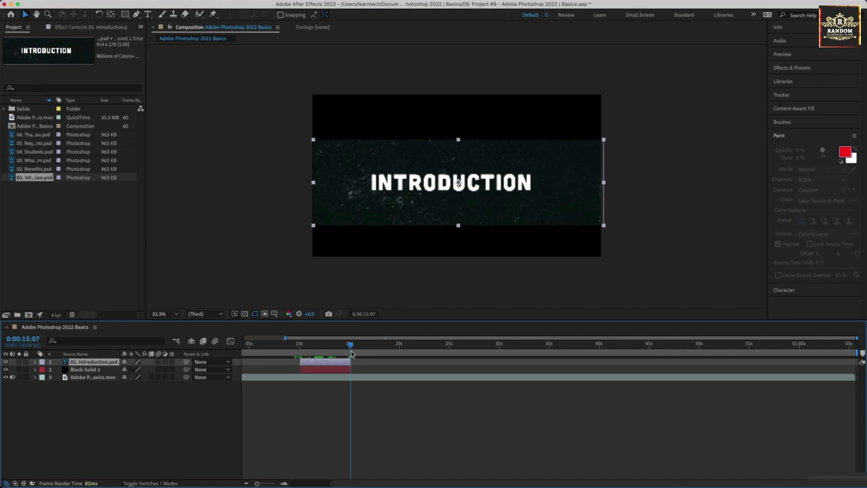
{"action": "left_click_drag", "start_coordinate": [350, 347], "coordinate": [302, 348]}
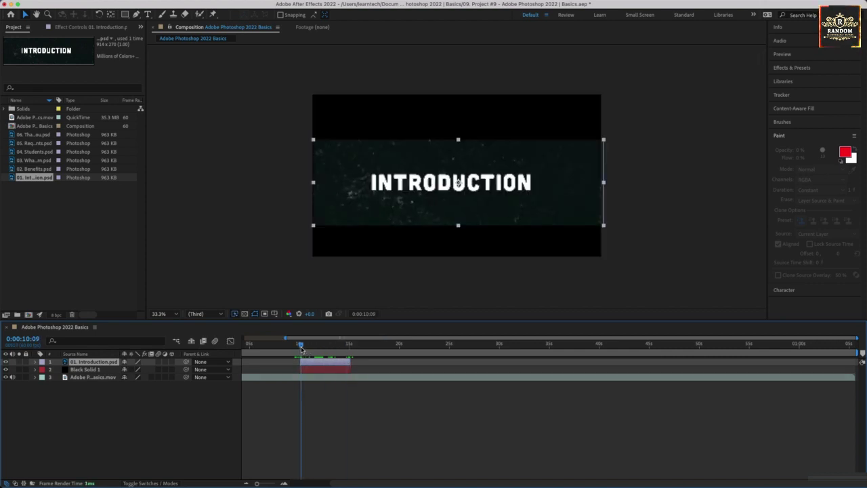
{"action": "left_click_drag", "start_coordinate": [301, 348], "coordinate": [399, 348]}
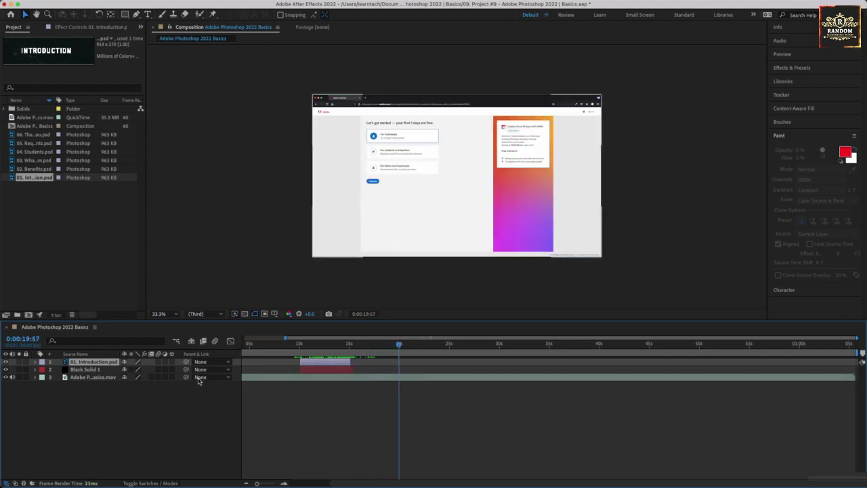
{"action": "left_click", "coordinate": [312, 370]}
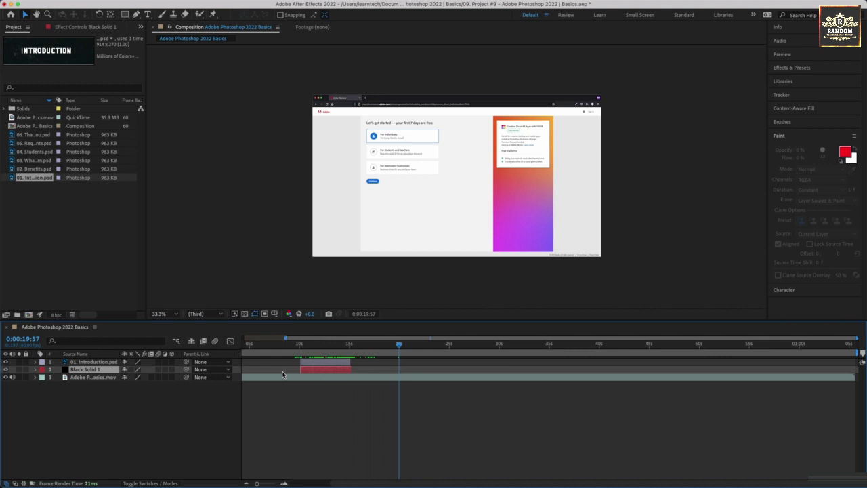
{"action": "right_click", "coordinate": [96, 371]}
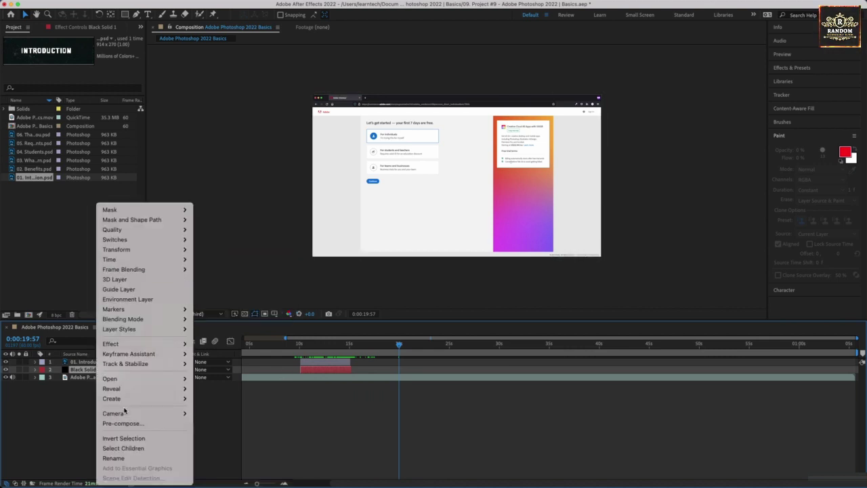
{"action": "left_click", "coordinate": [63, 406]}
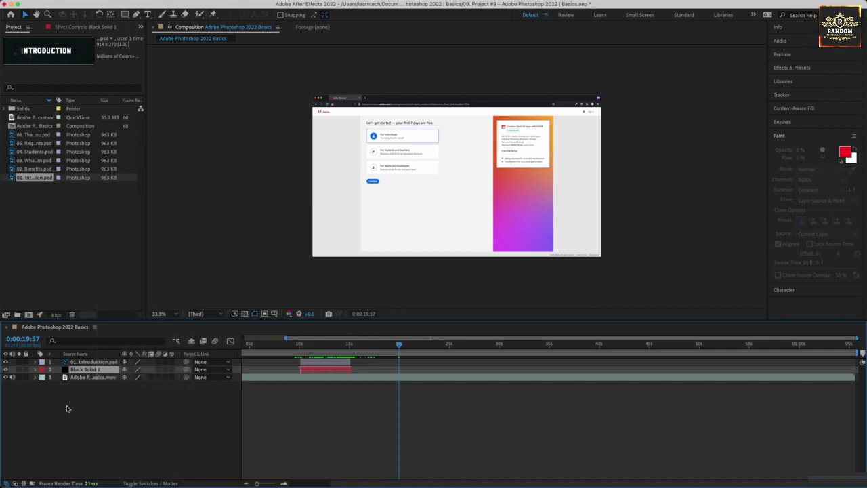
{"action": "key", "text": "ctrl+d"}
{"action": "key", "text": "ctrl+shift+bracketright"}
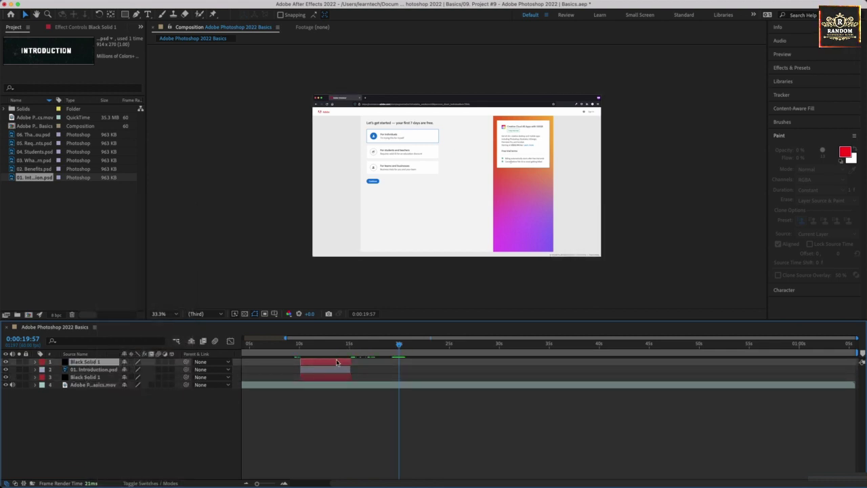
{"action": "left_click_drag", "start_coordinate": [337, 359], "coordinate": [434, 360]}
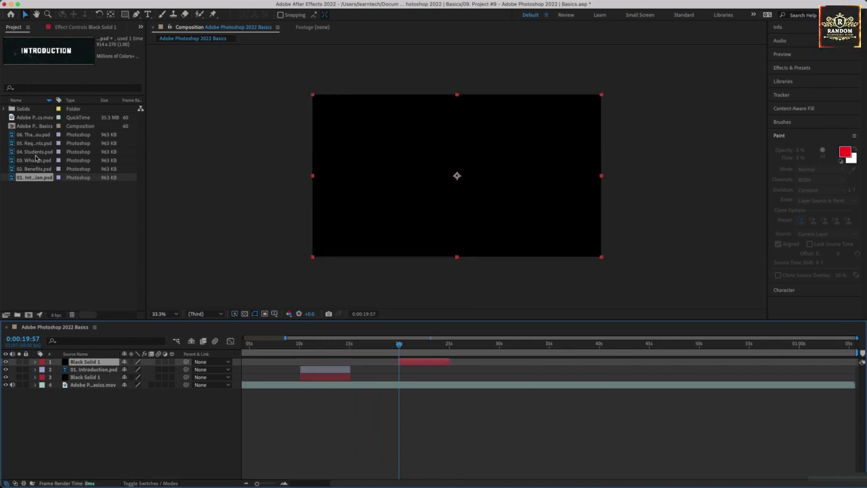
Step: Add 02. Benefits.psd to the composition as a layer above the duplicated black solid
{"action": "left_click_drag", "start_coordinate": [32, 170], "coordinate": [327, 361]}
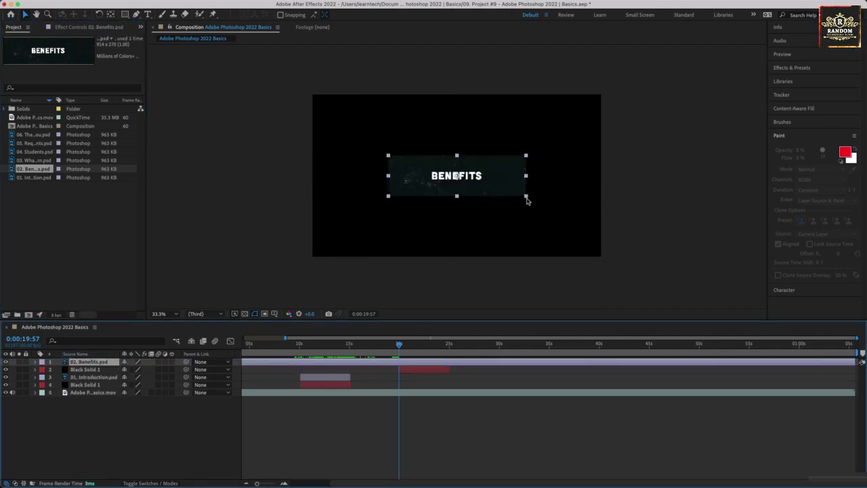
Step: Scale the Benefits title card up proportionally so it spans the full width of the composition
{"action": "left_click_drag", "start_coordinate": [527, 196], "coordinate": [602, 220]}
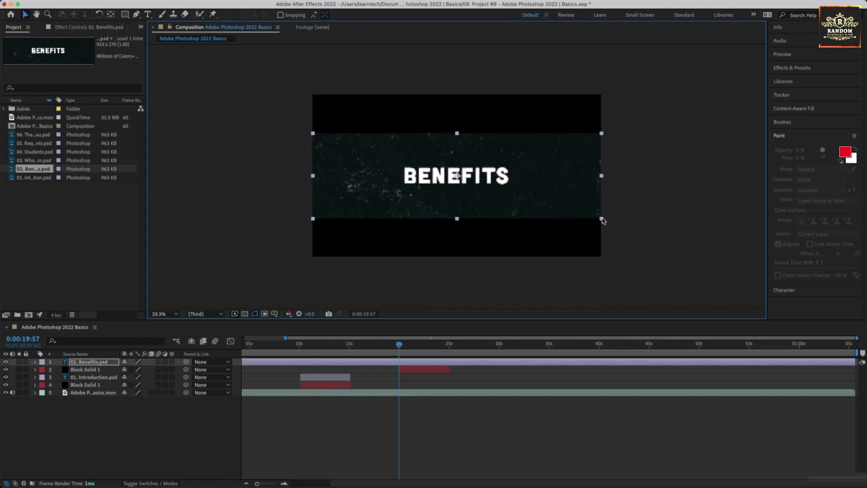
{"action": "left_click", "coordinate": [645, 247]}
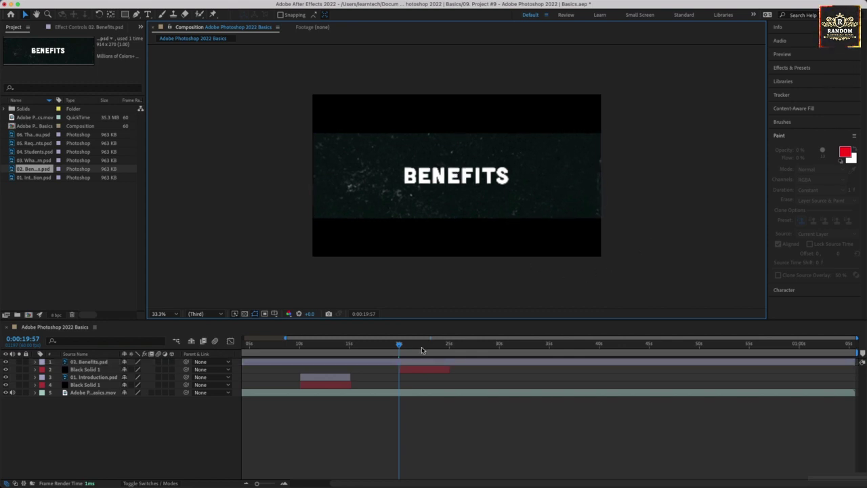
{"action": "left_click", "coordinate": [248, 361]}
{"action": "left_click", "coordinate": [255, 416]}
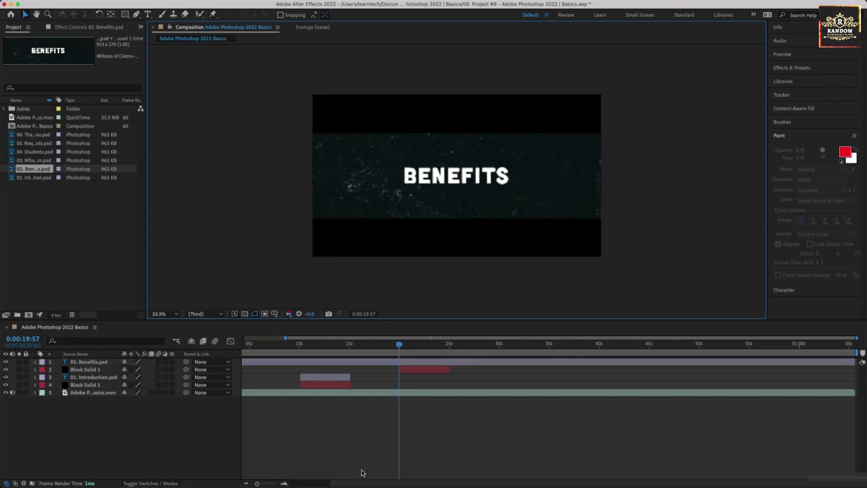
Step: Trim the Benefits layer to the span of the black solid beneath it, from 0:00:19:57 to about 25 seconds
{"action": "scroll", "coordinate": [339, 474], "scroll_direction": "left", "scroll_amount": 5}
{"action": "left_click", "coordinate": [256, 366]}
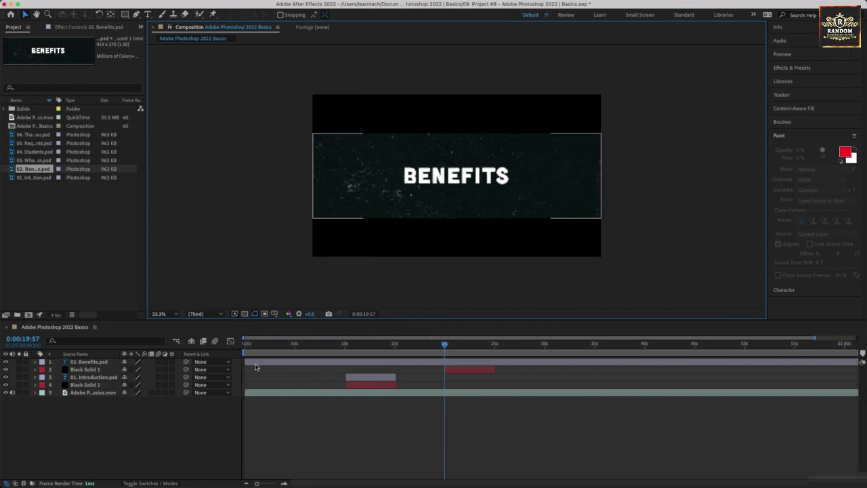
{"action": "left_click_drag", "start_coordinate": [245, 361], "coordinate": [444, 357]}
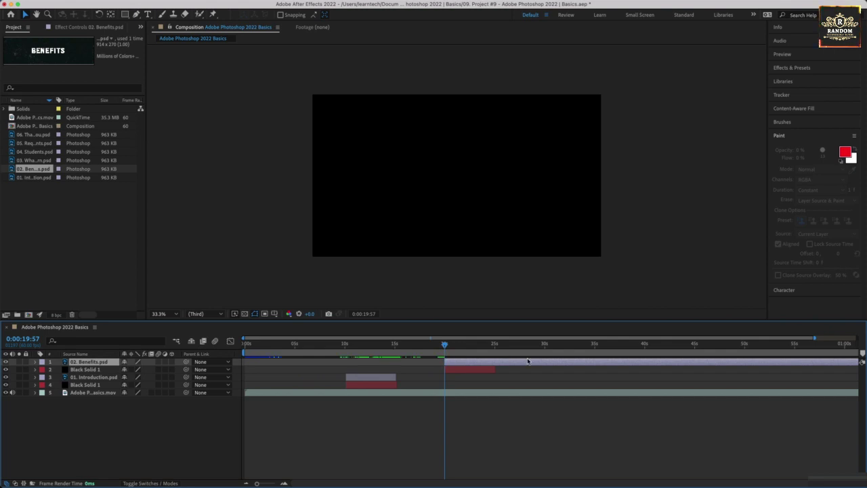
{"action": "scroll", "coordinate": [847, 433], "scroll_direction": "right", "scroll_amount": 5}
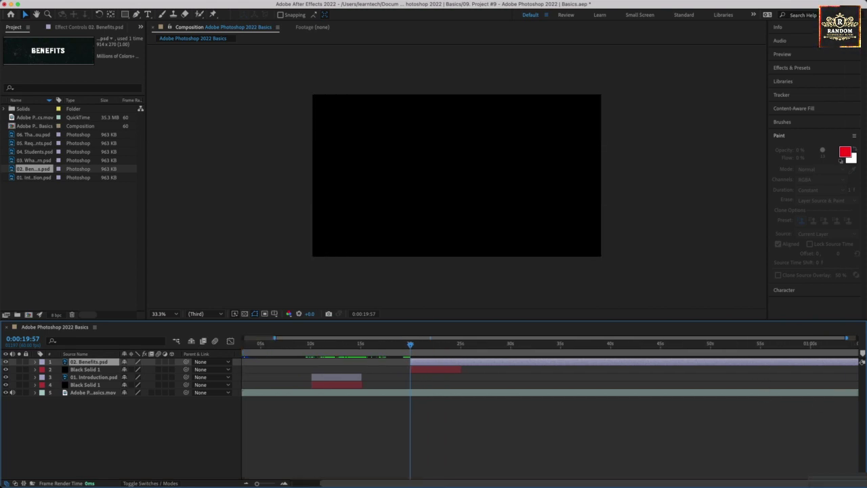
{"action": "left_click_drag", "start_coordinate": [860, 362], "coordinate": [449, 386]}
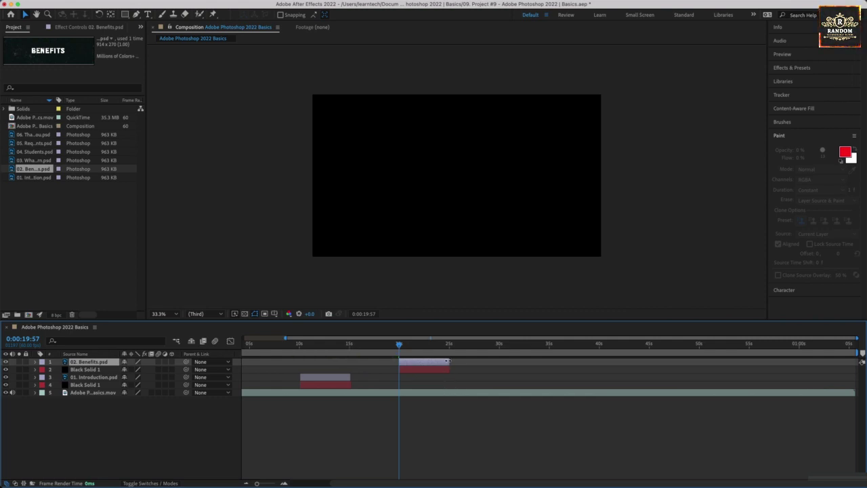
Step: Preview the Benefits section past its end to 0:00:25:28 and save the project
{"action": "left_click", "coordinate": [420, 346]}
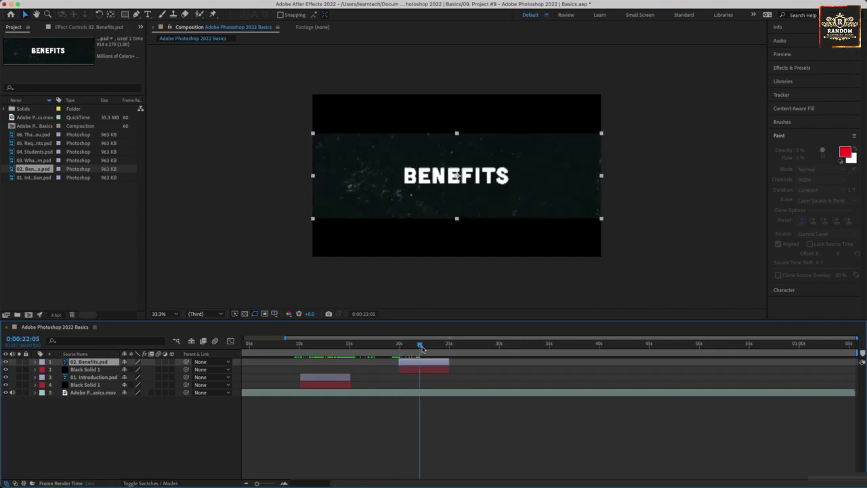
{"action": "left_click_drag", "start_coordinate": [420, 345], "coordinate": [455, 348]}
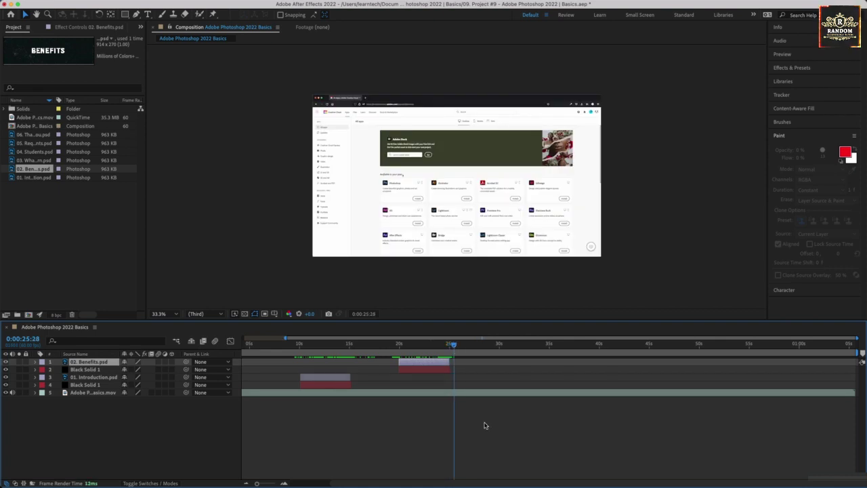
{"action": "key", "text": "super+s"}
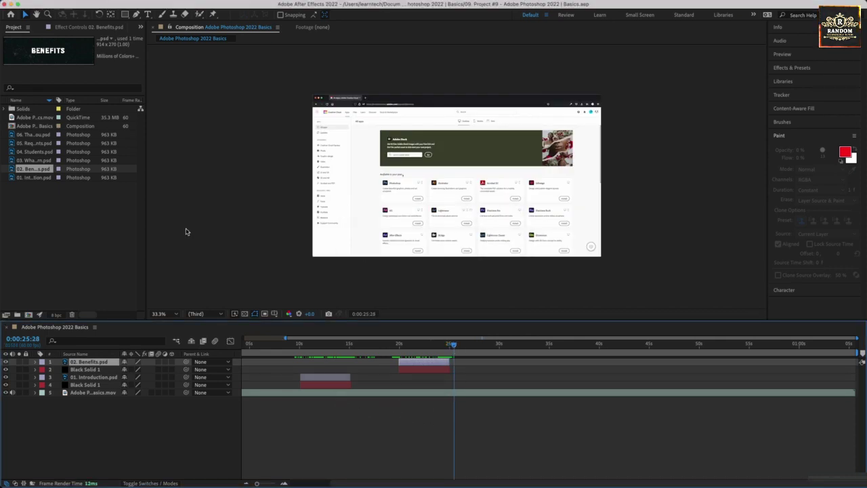
Step: Duplicate the black solid under Benefits, bring the copy to the top of the layer stack and start it at 0:00:30:02
{"action": "left_click", "coordinate": [432, 371]}
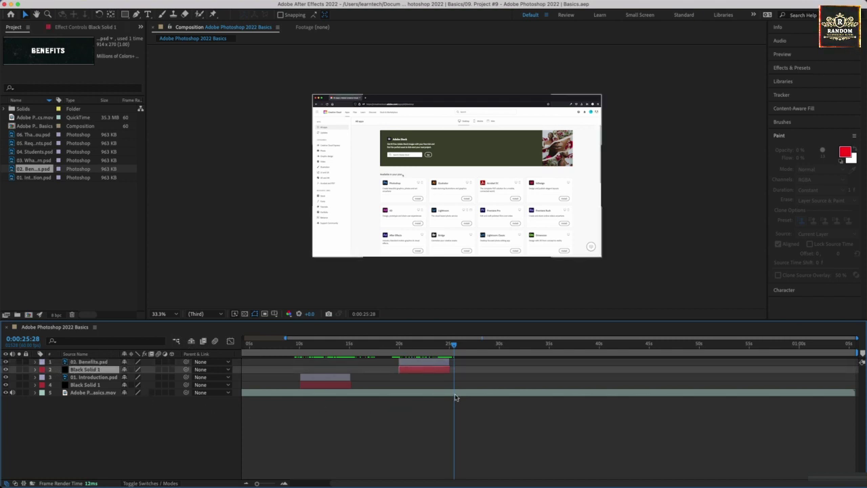
{"action": "left_click_drag", "start_coordinate": [455, 346], "coordinate": [500, 347]}
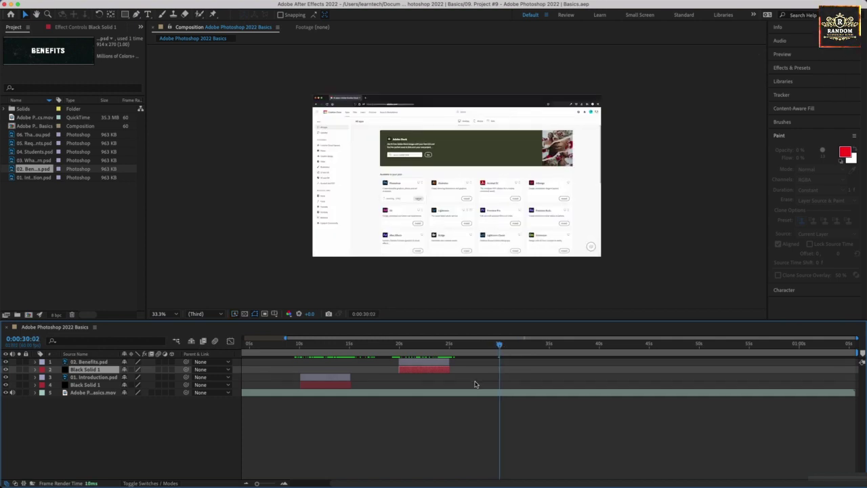
{"action": "key", "text": "ctrl+d"}
{"action": "left_click_drag", "start_coordinate": [90, 372], "coordinate": [94, 362]}
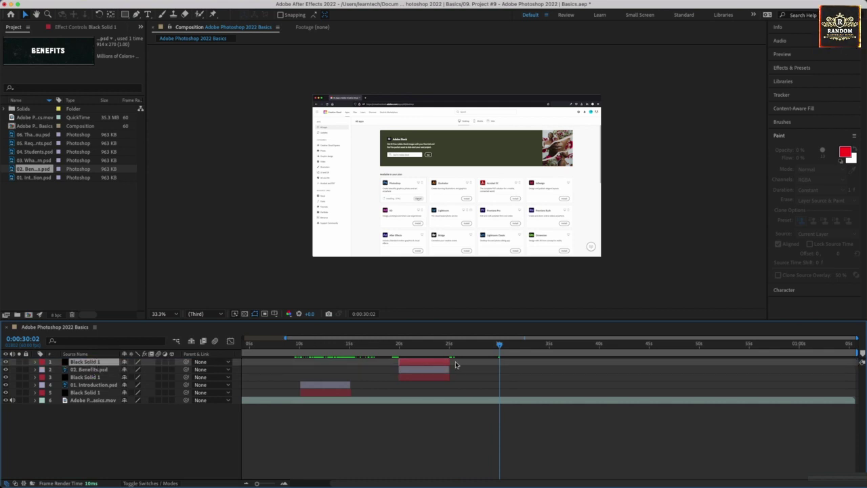
{"action": "left_click_drag", "start_coordinate": [434, 363], "coordinate": [537, 363]}
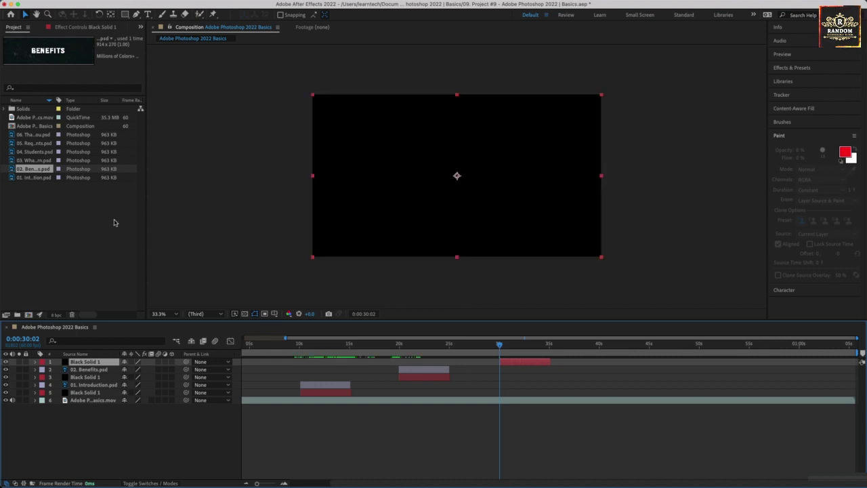
Step: Add 03. What You Will Learn.psd above the new black solid and trim it to that solid's span, 0:00:30:02 to about 35 seconds
{"action": "left_click", "coordinate": [35, 160]}
{"action": "left_click_drag", "start_coordinate": [36, 165], "coordinate": [103, 361]}
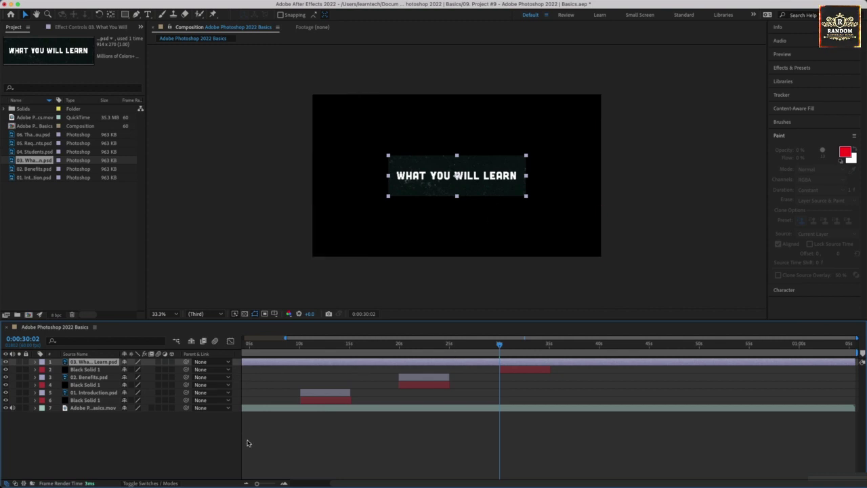
{"action": "scroll", "coordinate": [339, 474], "scroll_direction": "left", "scroll_amount": 3}
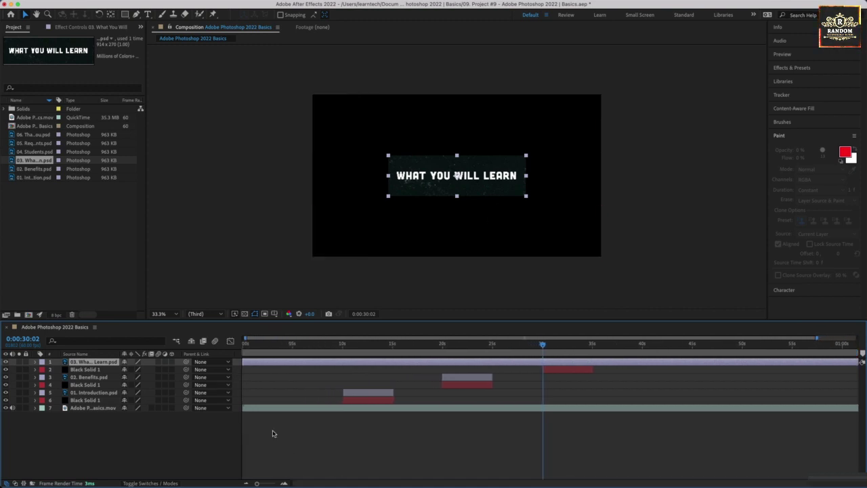
{"action": "left_click_drag", "start_coordinate": [243, 361], "coordinate": [544, 362]}
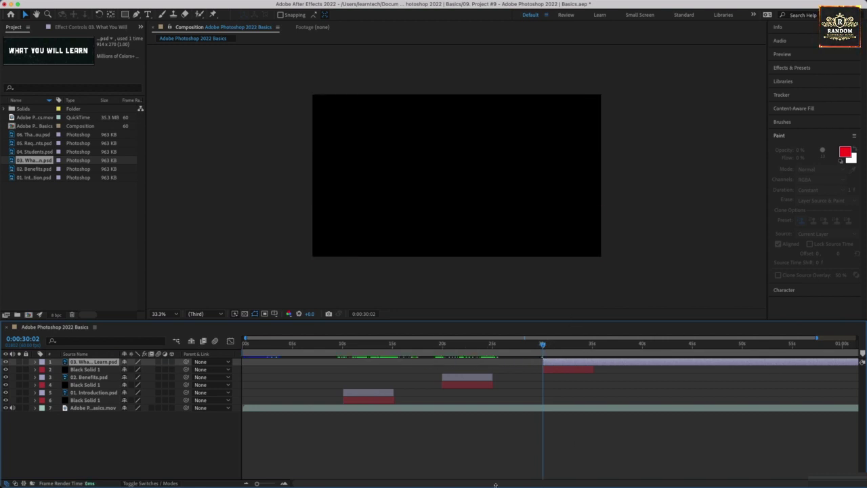
{"action": "left_click_drag", "start_coordinate": [505, 484], "coordinate": [549, 483]}
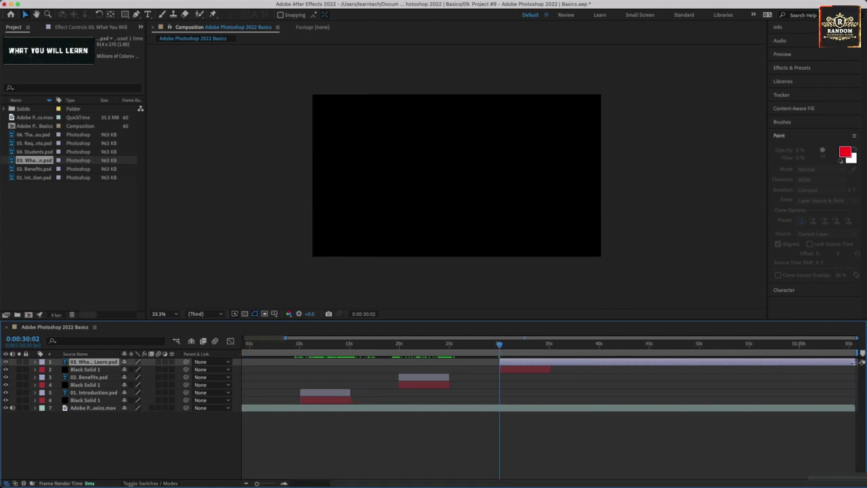
{"action": "left_click_drag", "start_coordinate": [854, 363], "coordinate": [549, 376]}
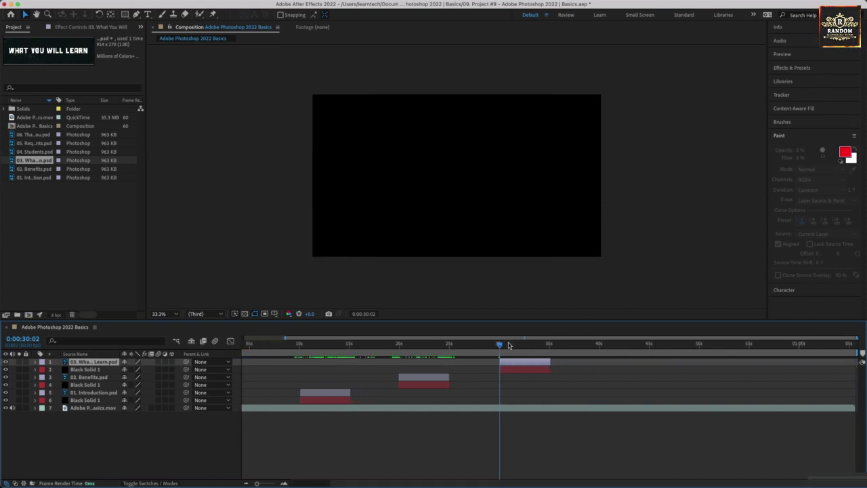
Step: Scale the What You Will Learn title card up to the full composition width and save the project
{"action": "left_click_drag", "start_coordinate": [509, 345], "coordinate": [524, 344]}
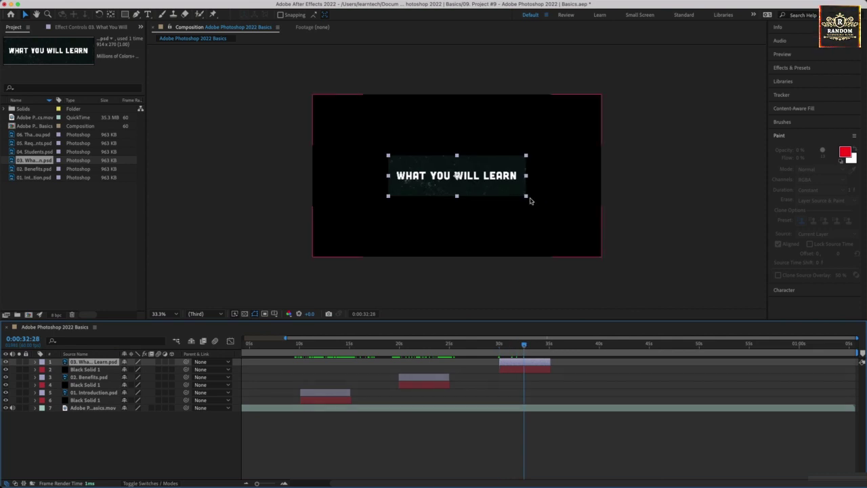
{"action": "left_click_drag", "start_coordinate": [527, 197], "coordinate": [575, 222]}
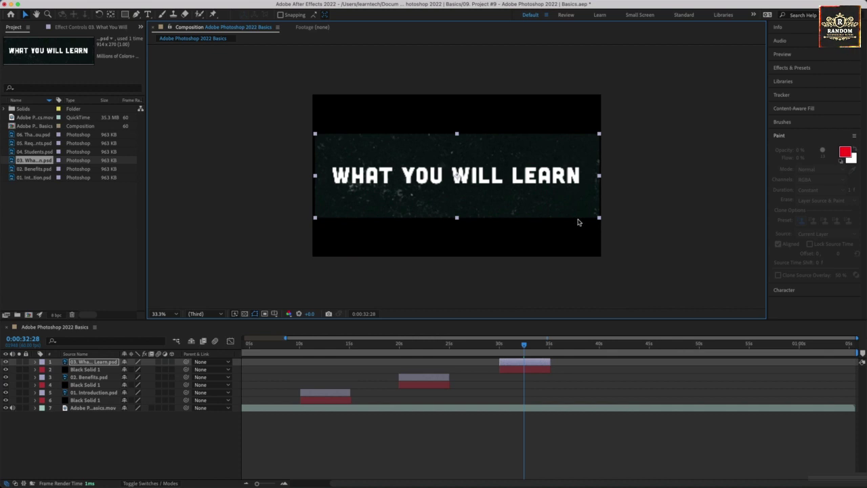
{"action": "left_click", "coordinate": [652, 212]}
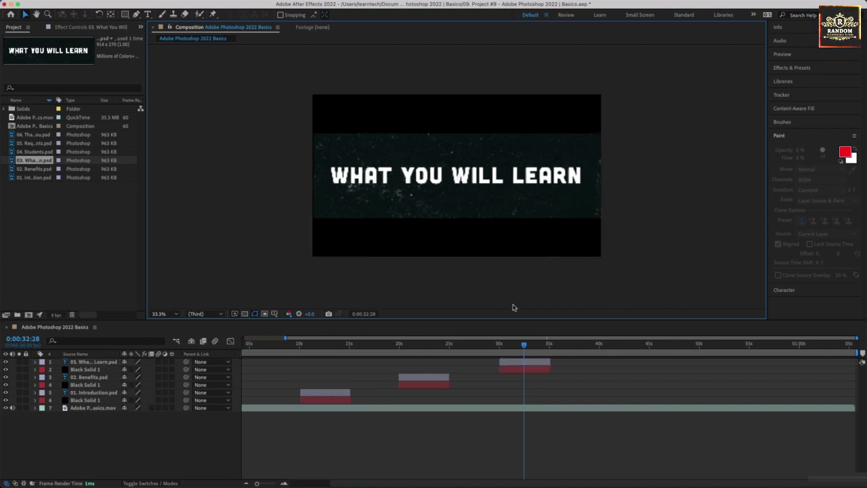
{"action": "key", "text": "super+s"}
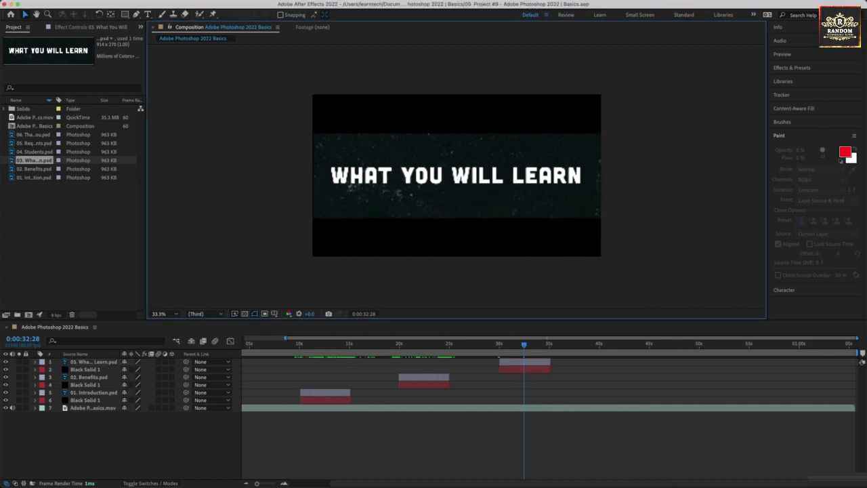
Step: Shorten the ends of the What You Will Learn layer and its black solid to about 0:00:34:55
{"action": "key", "text": "super+Tab"}
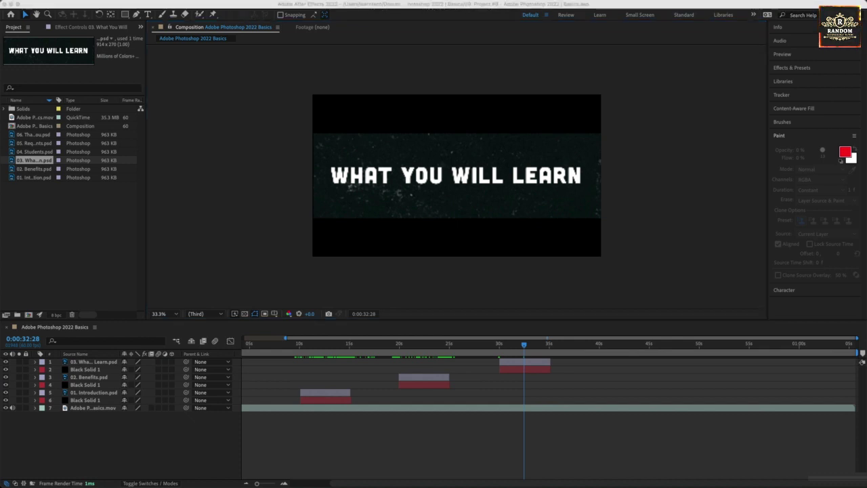
{"action": "left_click", "coordinate": [539, 347]}
{"action": "left_click_drag", "start_coordinate": [544, 347], "coordinate": [551, 346]}
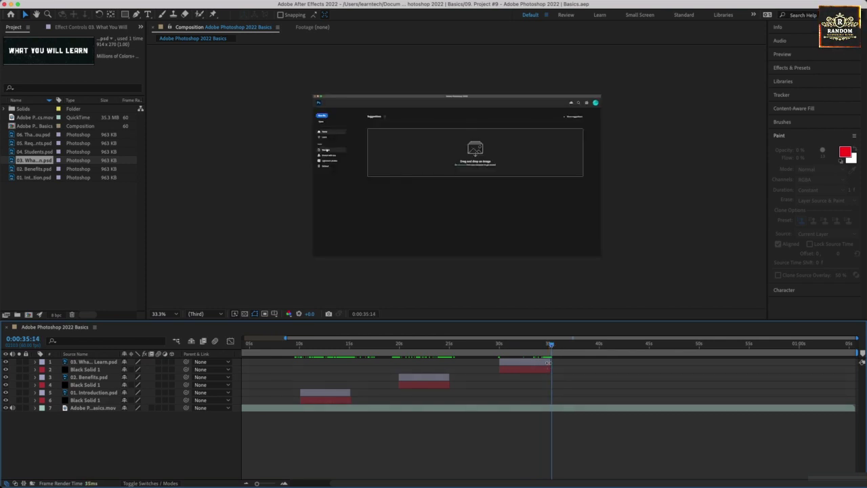
{"action": "left_click", "coordinate": [549, 369]}
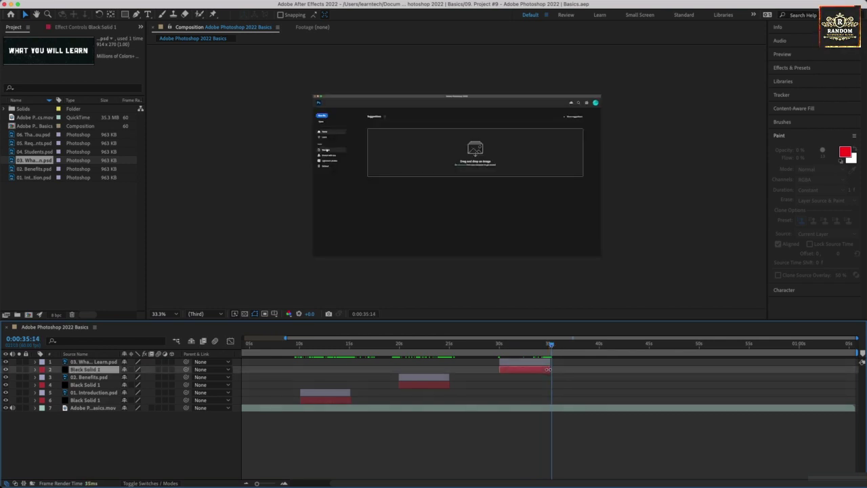
{"action": "left_click_drag", "start_coordinate": [548, 369], "coordinate": [547, 369]}
{"action": "left_click", "coordinate": [548, 361]}
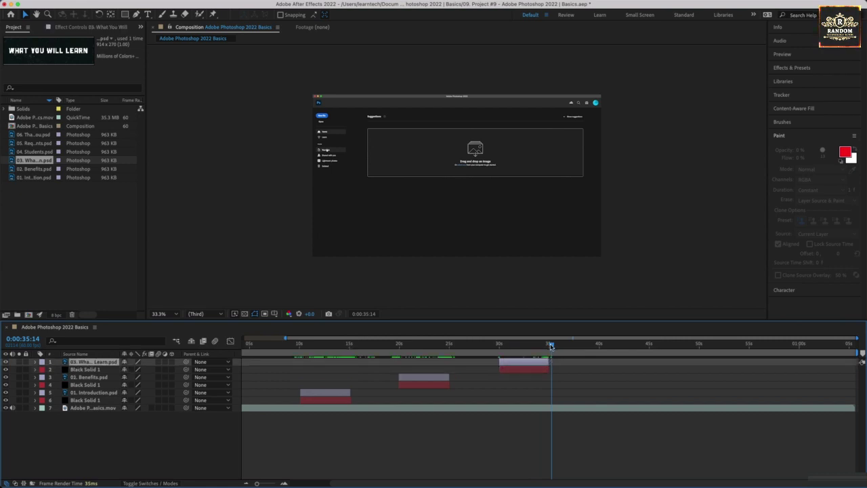
{"action": "left_click_drag", "start_coordinate": [551, 346], "coordinate": [548, 346]}
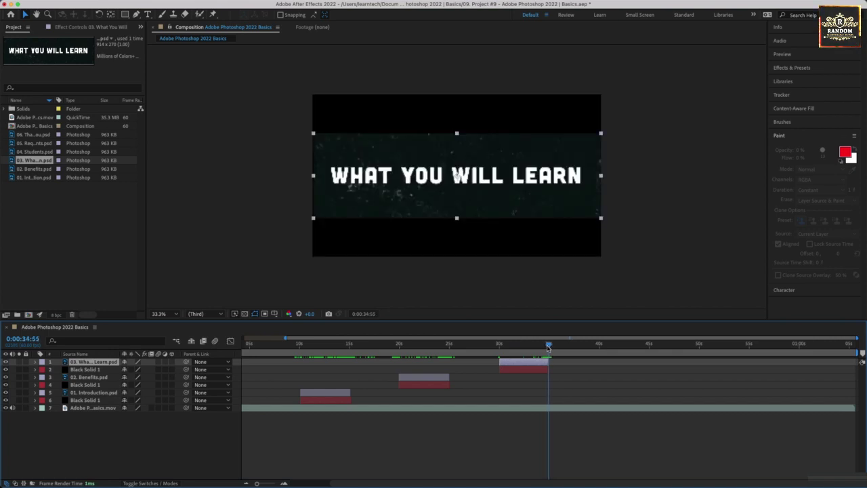
{"action": "left_click", "coordinate": [546, 369]}
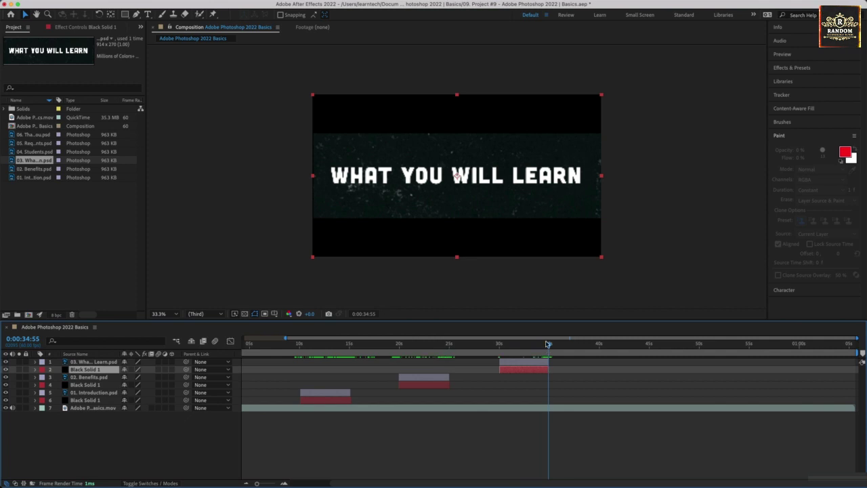
Step: Set the current time to 0:00:40:01, duplicate the black solid under What You Will Learn and bring the copy to the top of the stack
{"action": "left_click_drag", "start_coordinate": [549, 344], "coordinate": [599, 346]}
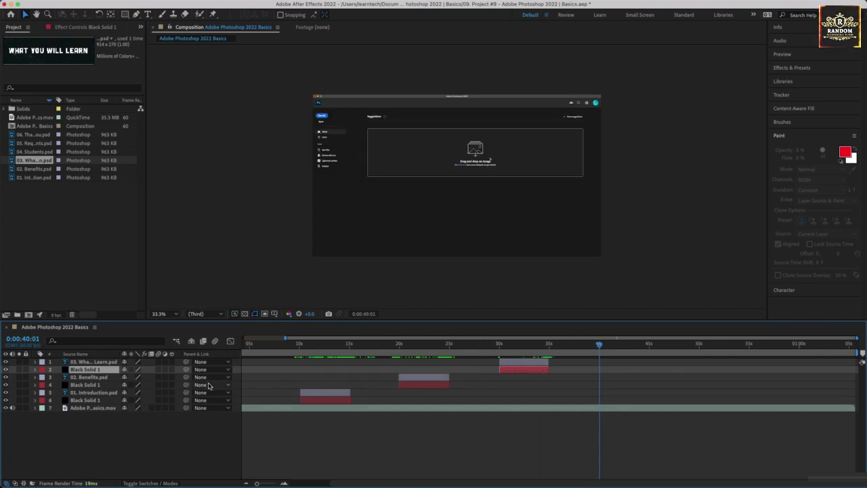
{"action": "key", "text": "ctrl+d"}
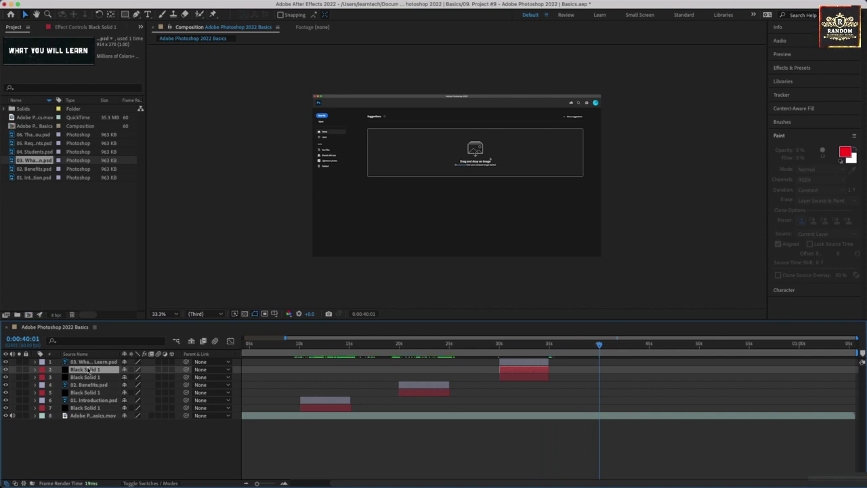
{"action": "left_click_drag", "start_coordinate": [88, 369], "coordinate": [97, 362]}
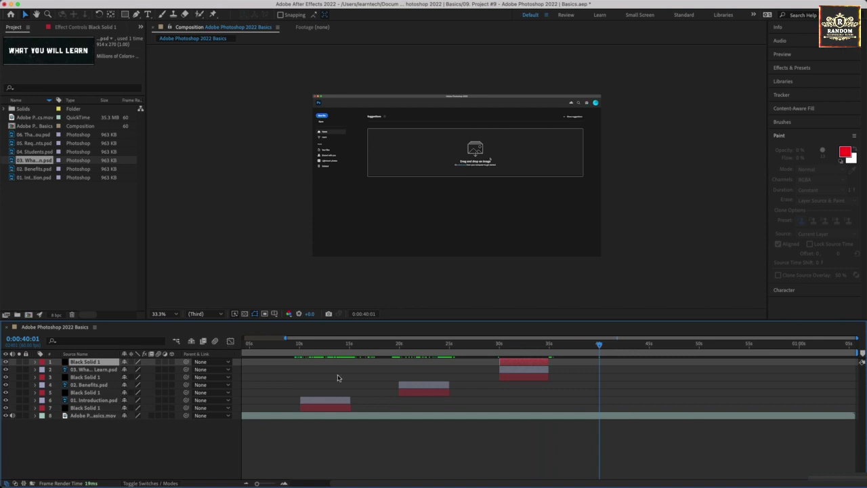
Step: Add 04. Students.psd above the duplicated black solid and trim its start to that solid's start at about 30 seconds
{"action": "left_click_drag", "start_coordinate": [33, 153], "coordinate": [81, 363]}
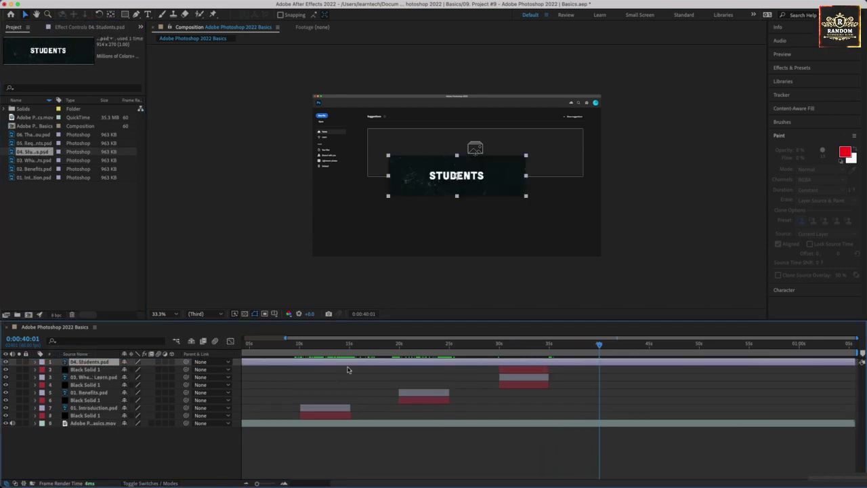
{"action": "left_click", "coordinate": [313, 481]}
{"action": "left_click_drag", "start_coordinate": [252, 361], "coordinate": [552, 362]}
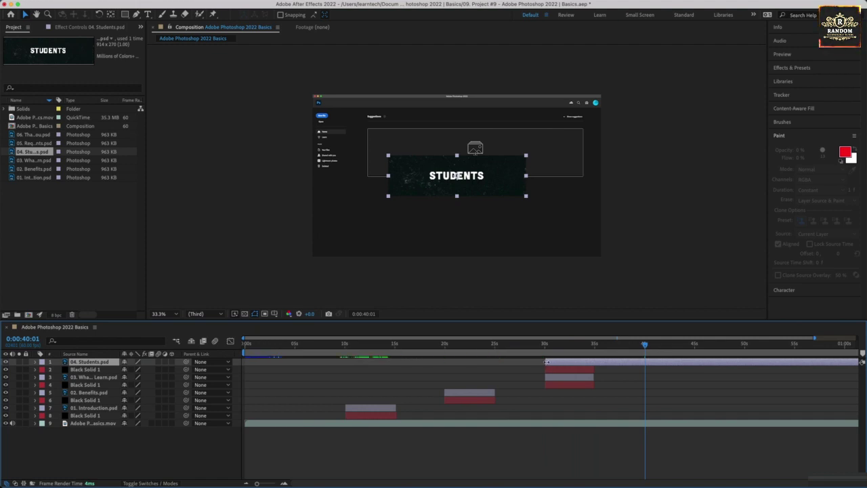
{"action": "left_click_drag", "start_coordinate": [647, 346], "coordinate": [545, 362]}
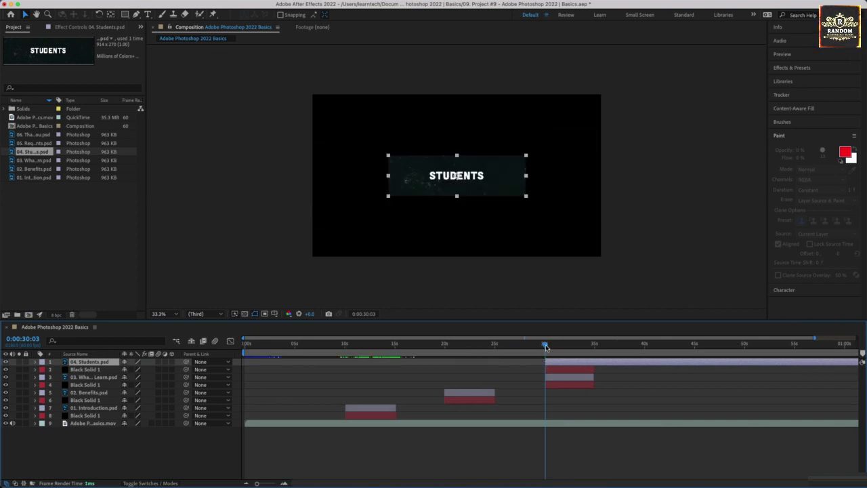
Step: Trim the end of the Students layer to 0:00:34:56 and move it with its black solid to start at about 40 seconds
{"action": "left_click_drag", "start_coordinate": [545, 346], "coordinate": [594, 348]}
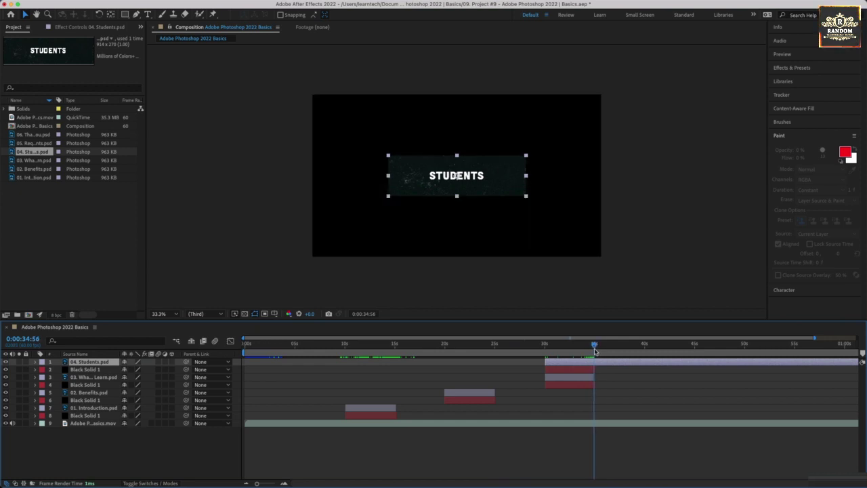
{"action": "scroll", "coordinate": [684, 472], "scroll_direction": "right", "scroll_amount": 3}
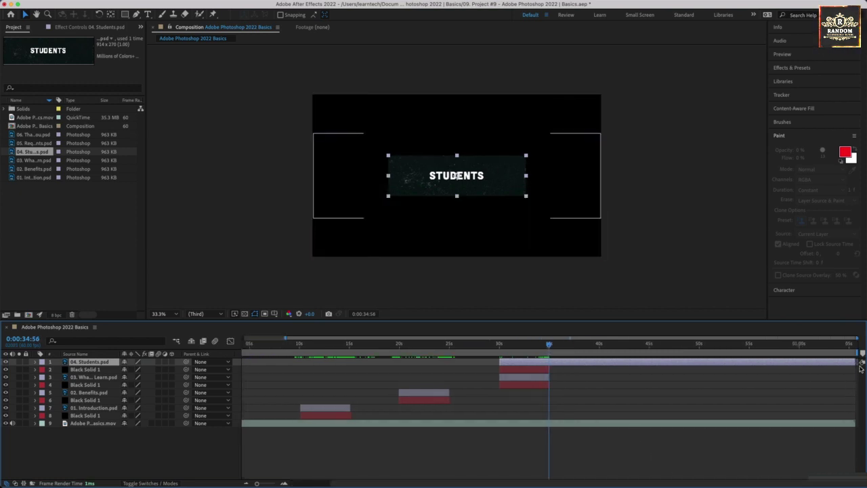
{"action": "left_click_drag", "start_coordinate": [859, 361], "coordinate": [547, 368]}
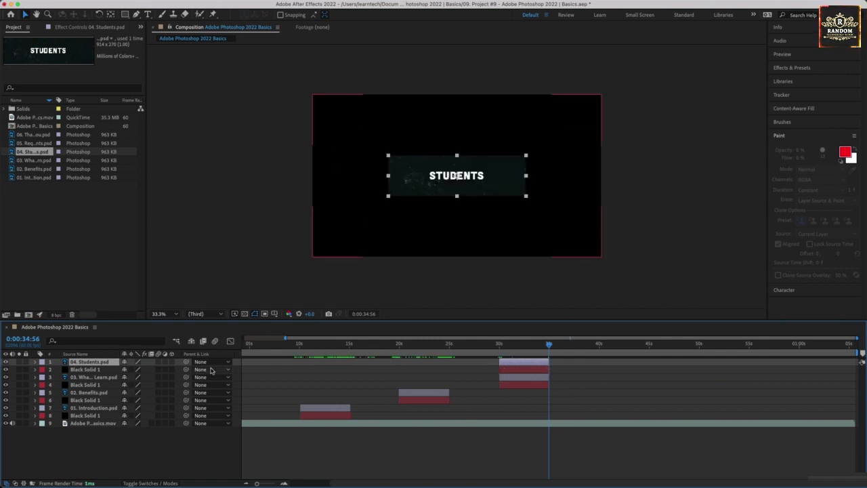
{"action": "left_click", "coordinate": [78, 370], "text": "shift"}
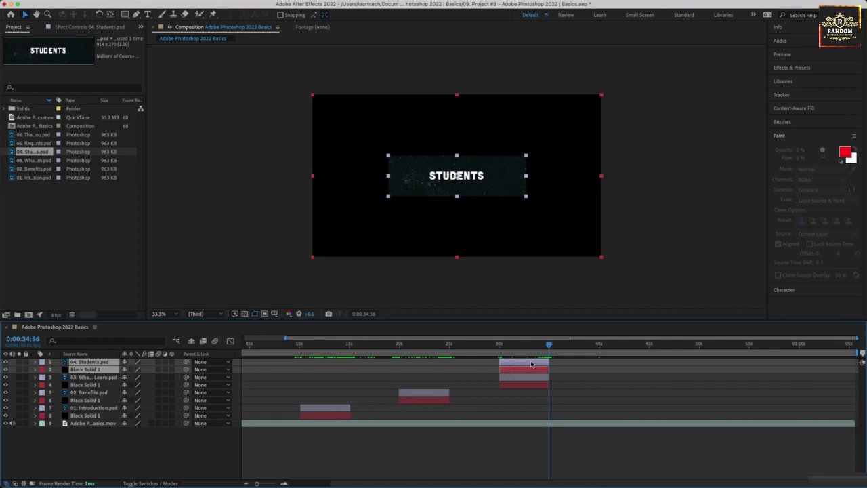
{"action": "left_click_drag", "start_coordinate": [533, 365], "coordinate": [646, 361]}
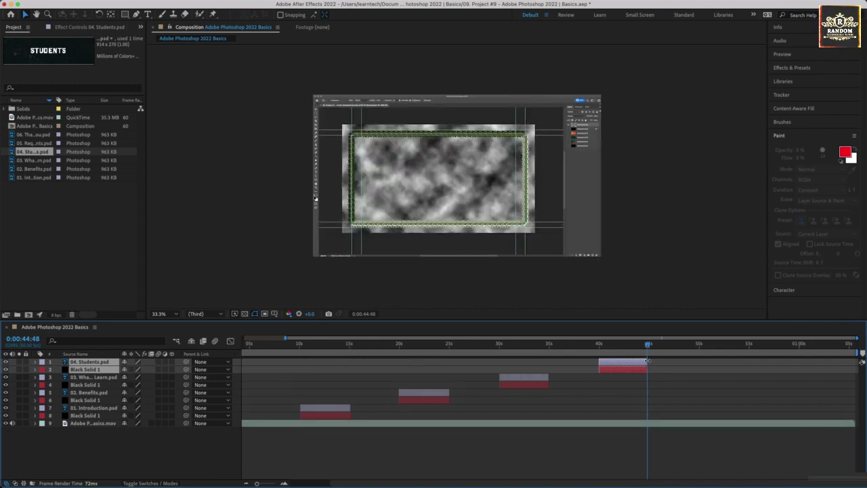
Step: Set the current time to 0:00:39:58 and scale the Students title card up to the full composition width
{"action": "left_click", "coordinate": [673, 367]}
{"action": "left_click", "coordinate": [640, 363]}
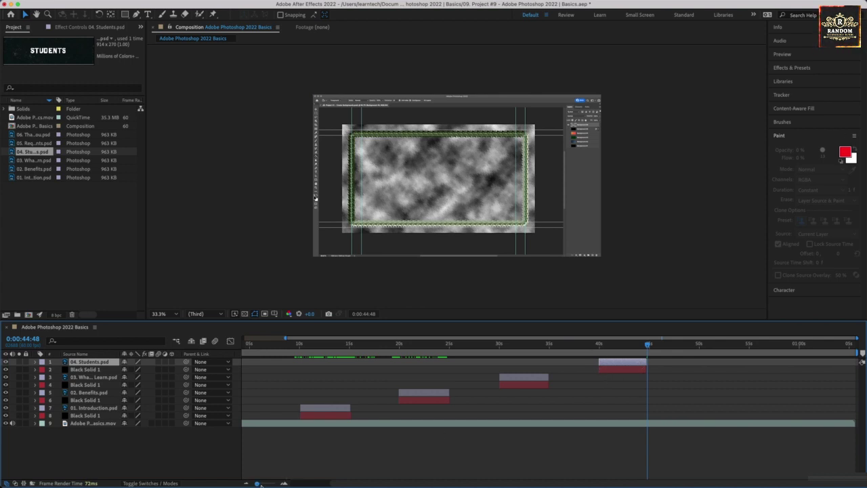
{"action": "left_click_drag", "start_coordinate": [257, 483], "coordinate": [272, 483]}
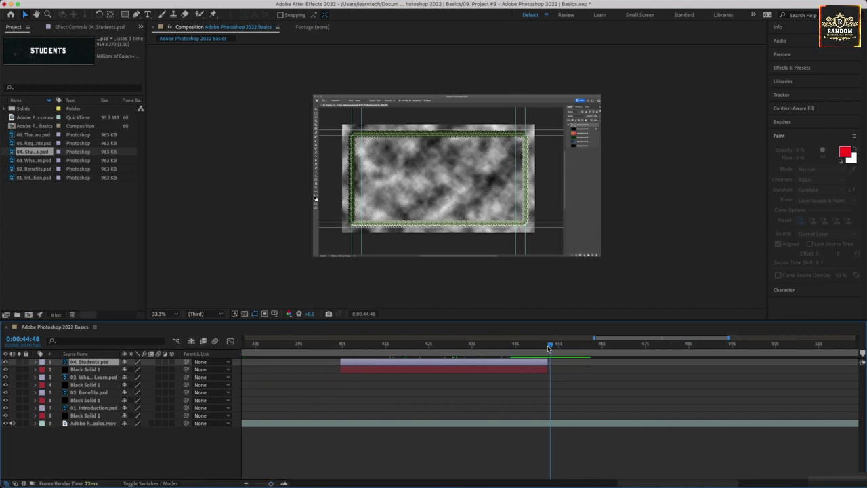
{"action": "left_click_drag", "start_coordinate": [548, 347], "coordinate": [342, 353]}
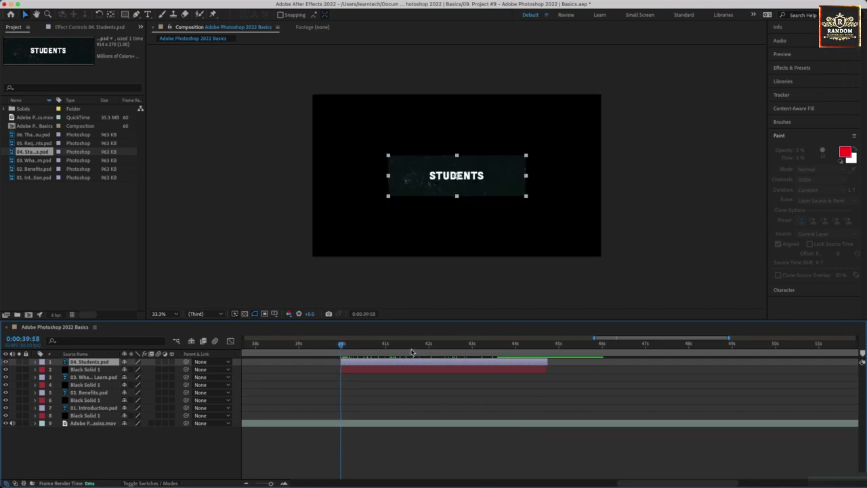
{"action": "left_click_drag", "start_coordinate": [526, 198], "coordinate": [585, 221]}
{"action": "left_click", "coordinate": [655, 238]}
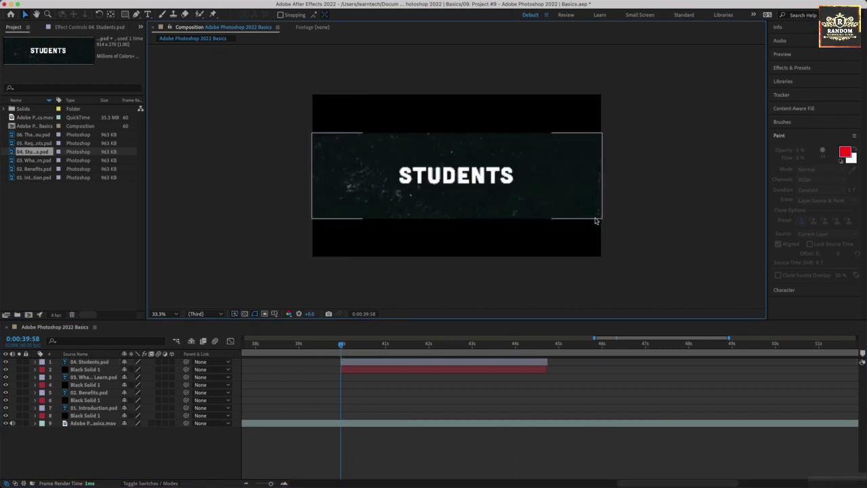
Step: Trim the end of the Students layer to 0:00:44:41, matching the end of its black solid
{"action": "left_click_drag", "start_coordinate": [359, 346], "coordinate": [545, 344]}
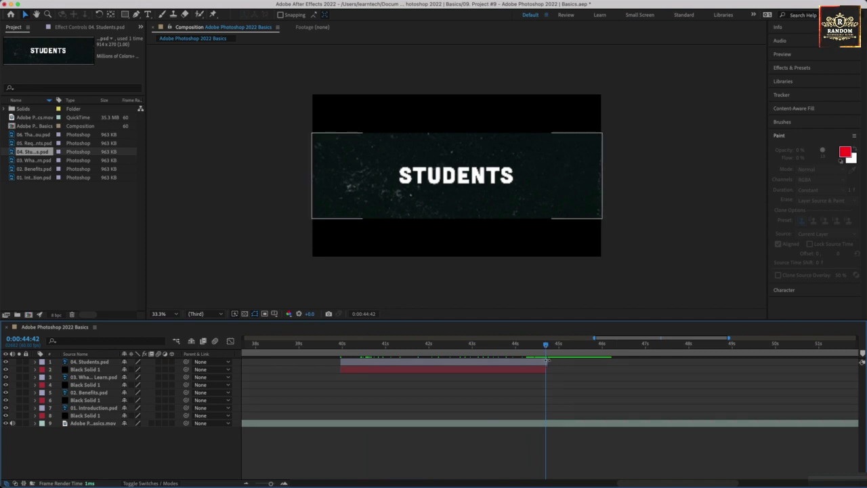
{"action": "mouse_move", "coordinate": [546, 361]}
{"action": "left_mouse_down"}
{"action": "mouse_move", "coordinate": [551, 344]}
{"action": "mouse_move", "coordinate": [537, 345]}
{"action": "mouse_move", "coordinate": [545, 347]}
{"action": "left_mouse_up"}
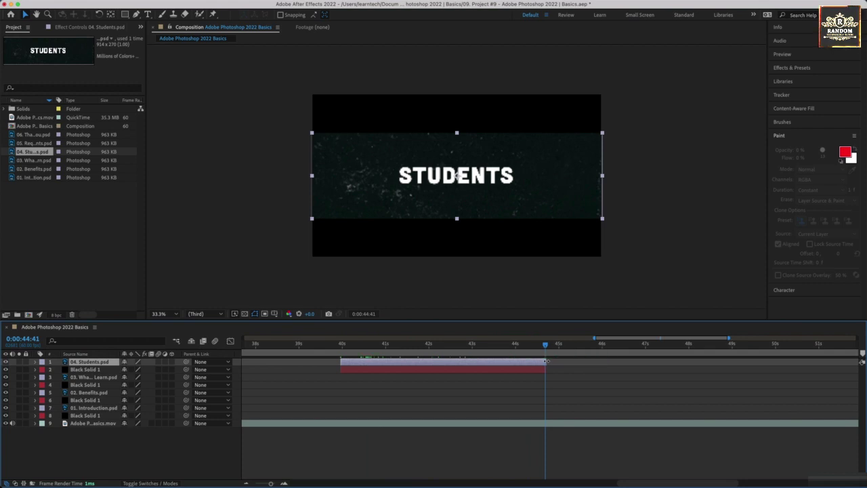
{"action": "left_click", "coordinate": [564, 366]}
Step: Set the current time to 0:00:46:48, duplicate the black solid under Students and bring the copy to the top of the stack
{"action": "left_click_drag", "start_coordinate": [547, 351], "coordinate": [639, 366]}
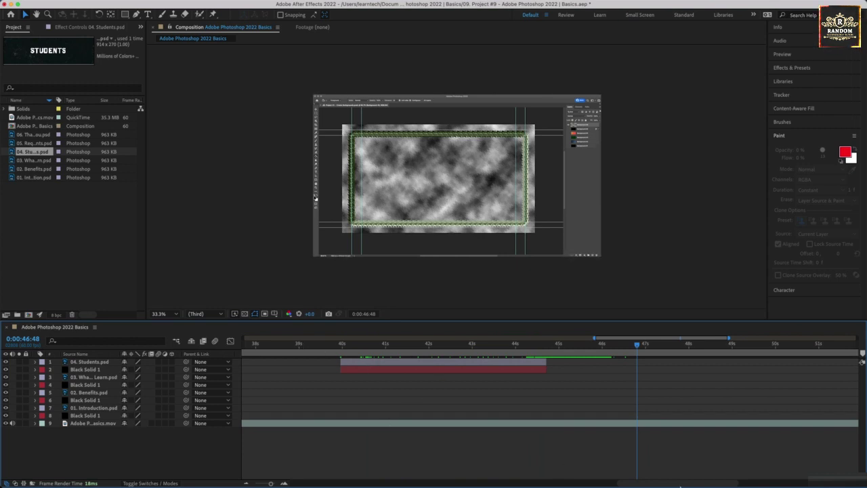
{"action": "mouse_move", "coordinate": [680, 485]}
{"action": "left_mouse_down"}
{"action": "mouse_move", "coordinate": [802, 482]}
{"action": "mouse_move", "coordinate": [671, 485]}
{"action": "left_mouse_up"}
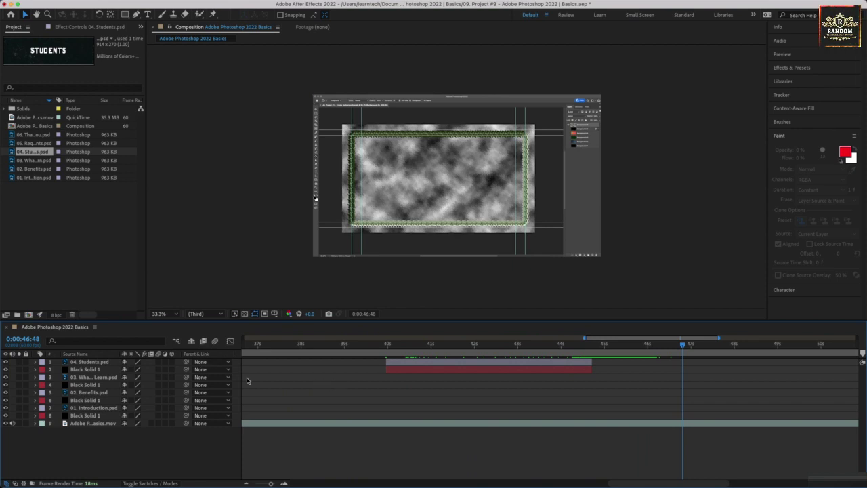
{"action": "left_click", "coordinate": [87, 369]}
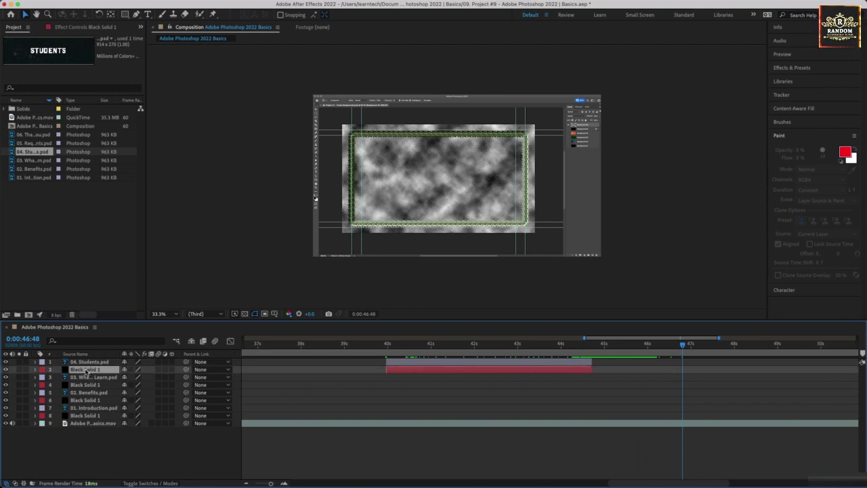
{"action": "key", "text": "ctrl+d"}
{"action": "left_click_drag", "start_coordinate": [87, 370], "coordinate": [90, 357]}
Step: Add 05. Requirements.psd above the duplicated black solid and trim both its ends to that solid's span from about 40 to 45 seconds
{"action": "left_click_drag", "start_coordinate": [38, 142], "coordinate": [81, 361]}
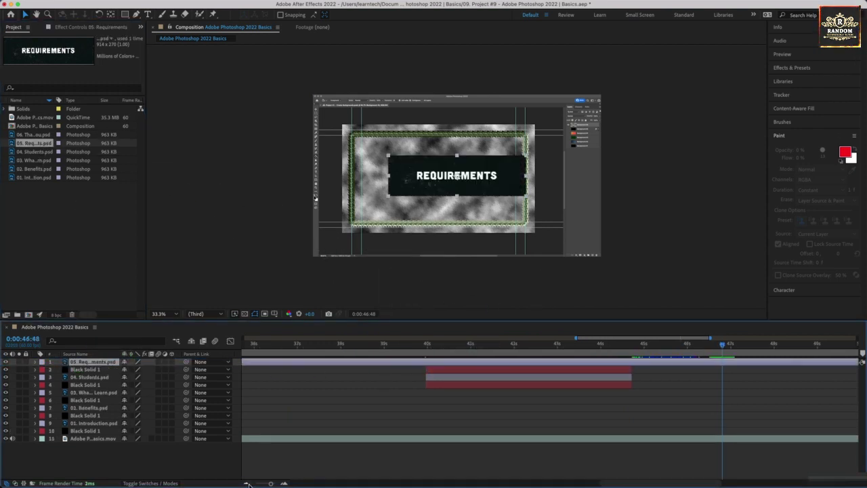
{"action": "left_click_drag", "start_coordinate": [258, 484], "coordinate": [254, 484]}
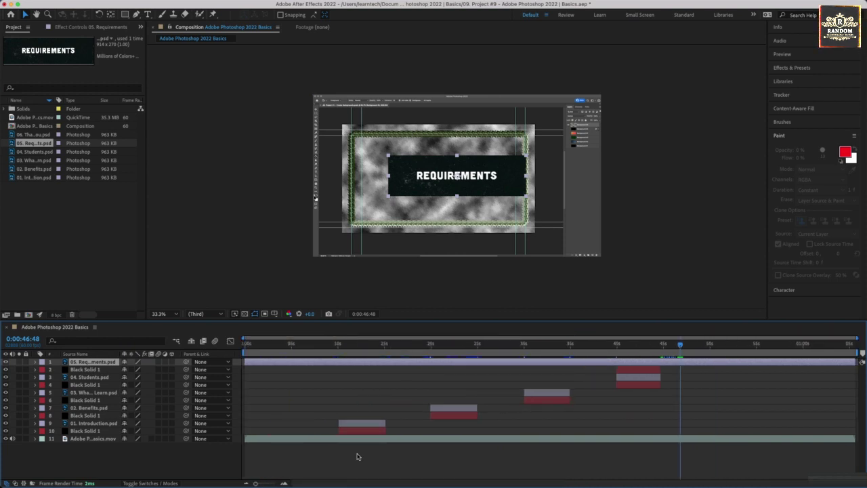
{"action": "left_click_drag", "start_coordinate": [244, 361], "coordinate": [616, 375]}
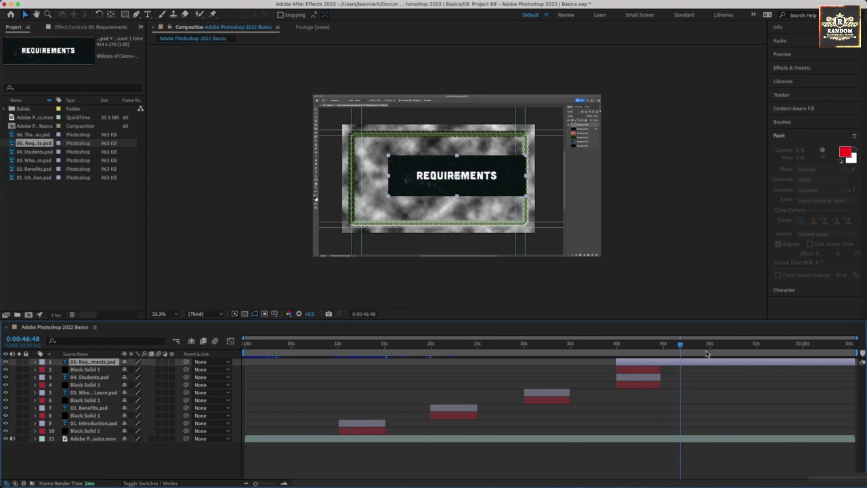
{"action": "left_click_drag", "start_coordinate": [855, 362], "coordinate": [661, 373]}
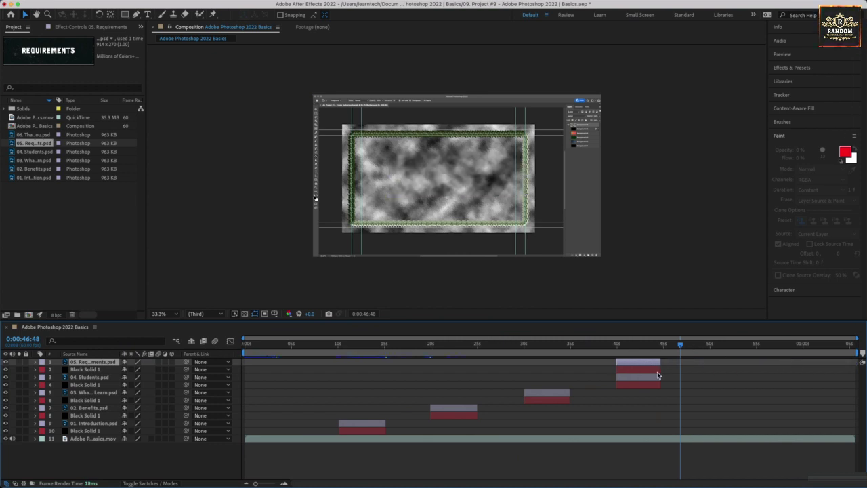
Step: Move the Requirements layer and its black solid to start at 0:00:46:48 and scale the title card up to the full composition width
{"action": "left_click", "coordinate": [636, 369]}
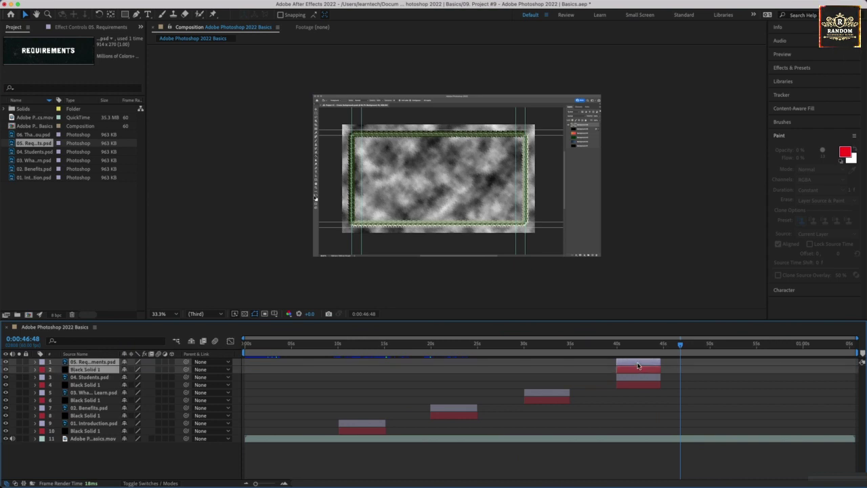
{"action": "left_click_drag", "start_coordinate": [636, 365], "coordinate": [700, 365]}
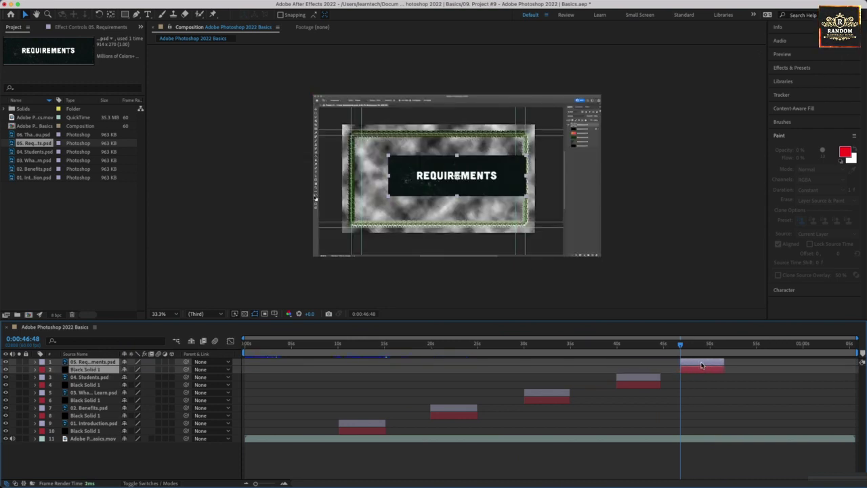
{"action": "left_click", "coordinate": [694, 344]}
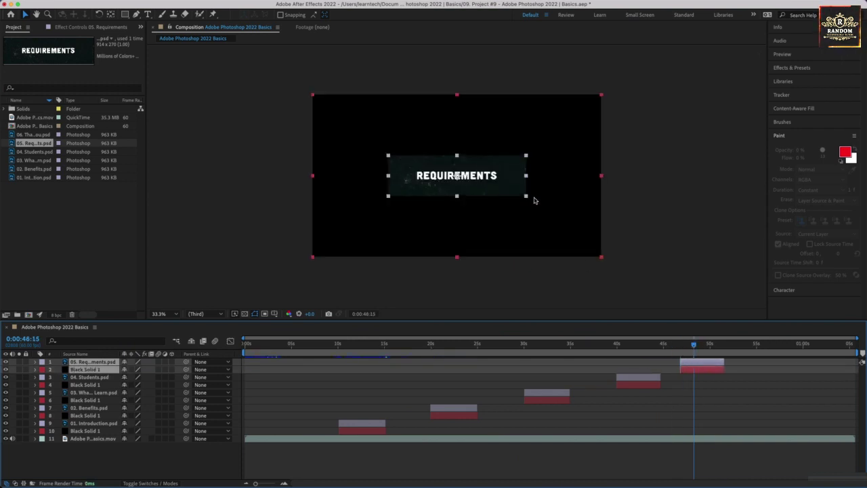
{"action": "left_click", "coordinate": [650, 214]}
{"action": "left_click", "coordinate": [504, 190]}
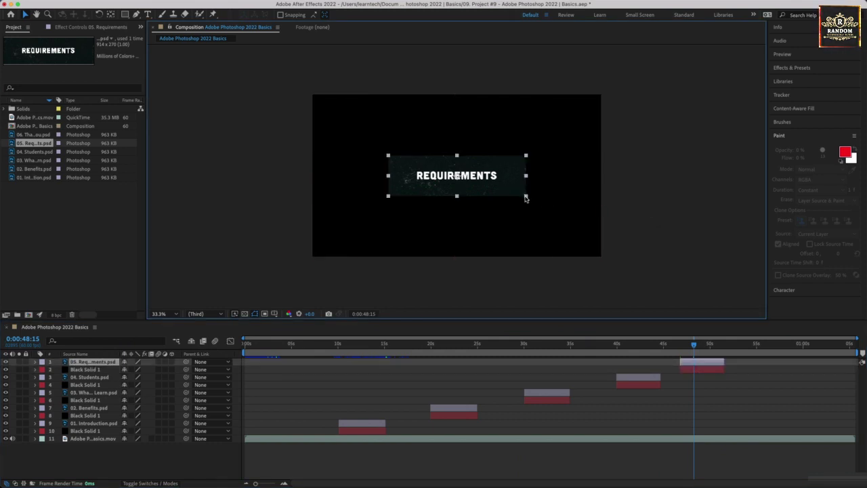
{"action": "left_click_drag", "start_coordinate": [526, 198], "coordinate": [535, 221]}
{"action": "left_click", "coordinate": [619, 226]}
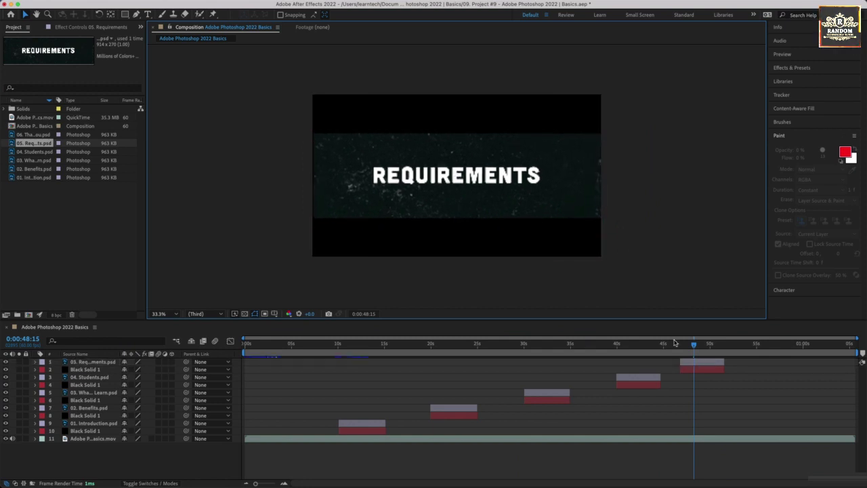
Step: Set the current time to 0:00:56:51, duplicate the black solid under Requirements and bring the copy to the top of the stack
{"action": "left_click_drag", "start_coordinate": [694, 344], "coordinate": [773, 348]}
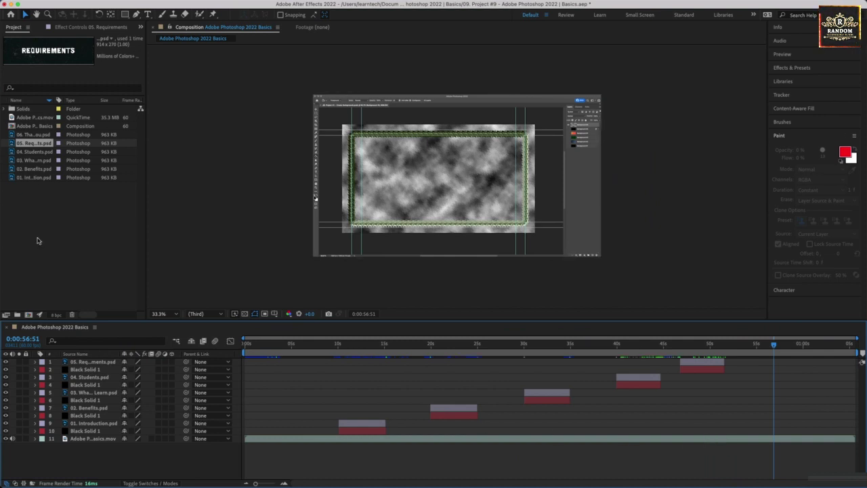
{"action": "left_click", "coordinate": [87, 370]}
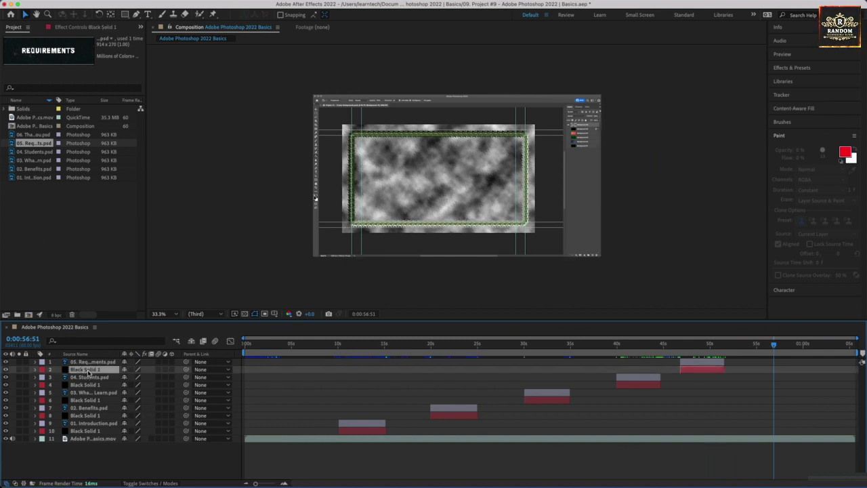
{"action": "key", "text": "super+d"}
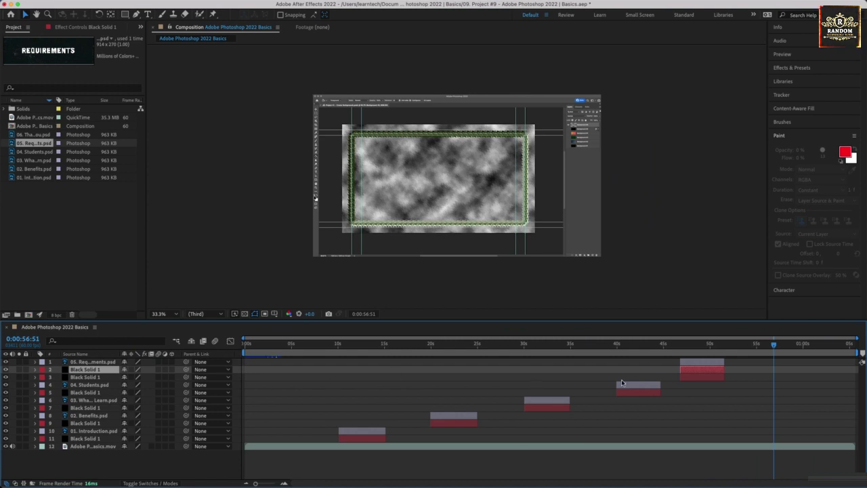
{"action": "left_click_drag", "start_coordinate": [79, 371], "coordinate": [78, 360]}
Step: Add 06. Thank You.psd above the duplicated black solid and trim its start to that solid's start at about 47 seconds
{"action": "left_click", "coordinate": [32, 137]}
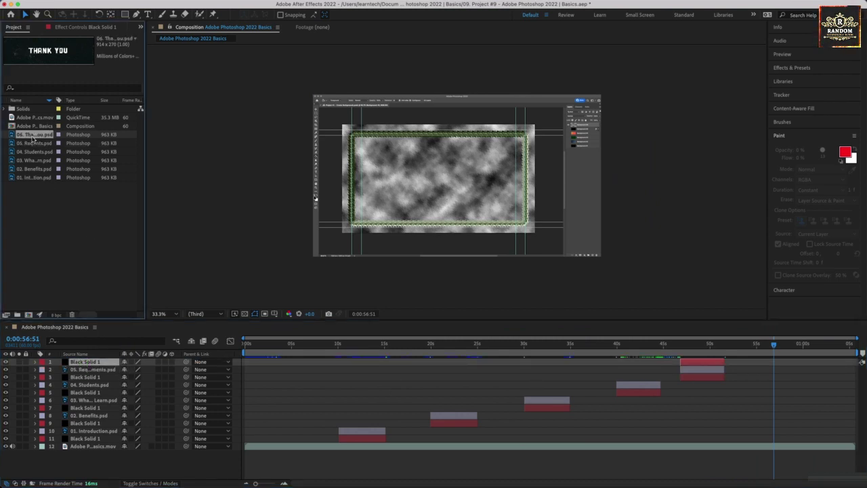
{"action": "left_click_drag", "start_coordinate": [31, 139], "coordinate": [85, 359]}
{"action": "left_click_drag", "start_coordinate": [246, 362], "coordinate": [681, 369]}
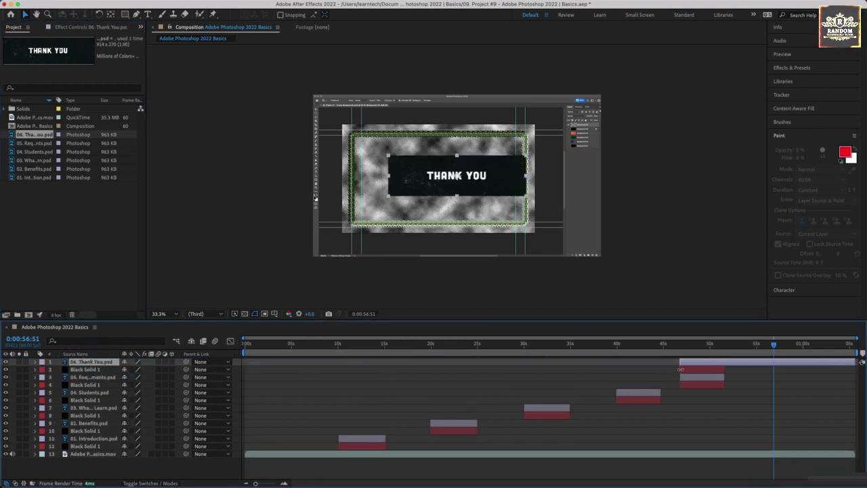